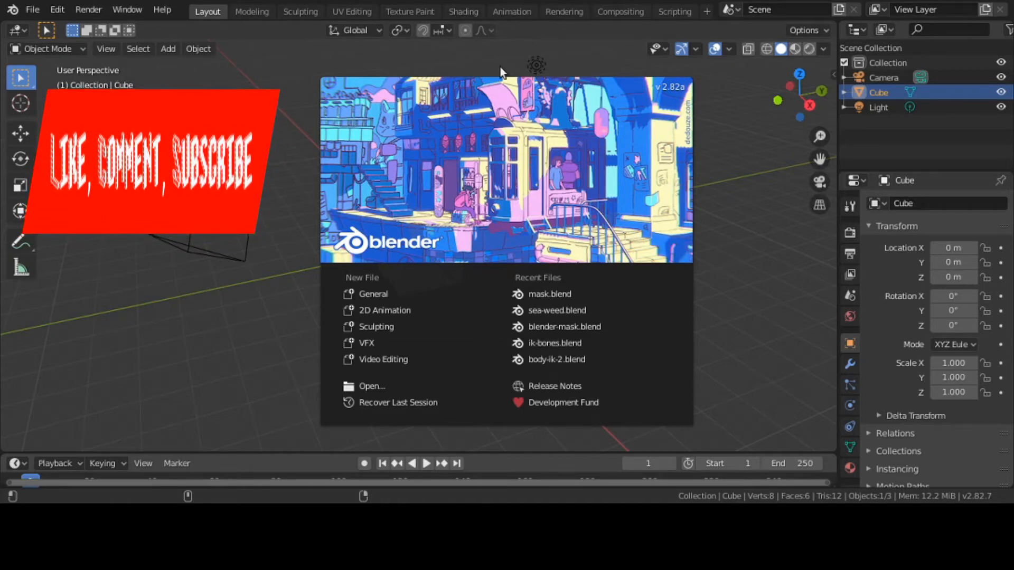
- Switch to the Compositing workspace and split the node editor into two side-by-side areas
{"action": "left_click", "coordinate": [632, 11]}
{"action": "left_click", "coordinate": [632, 12]}
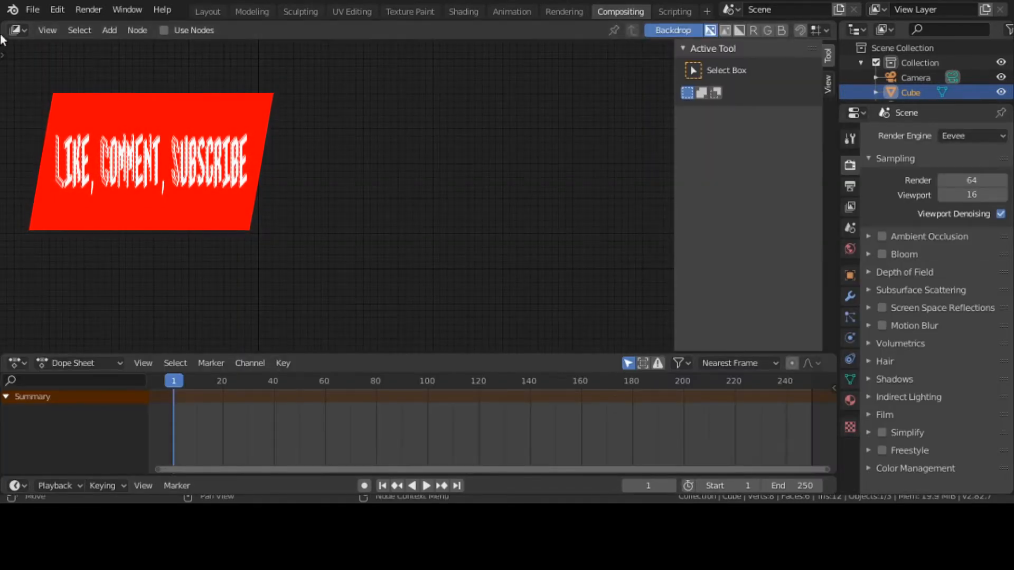
{"action": "left_click_drag", "start_coordinate": [3, 40], "coordinate": [372, 87]}
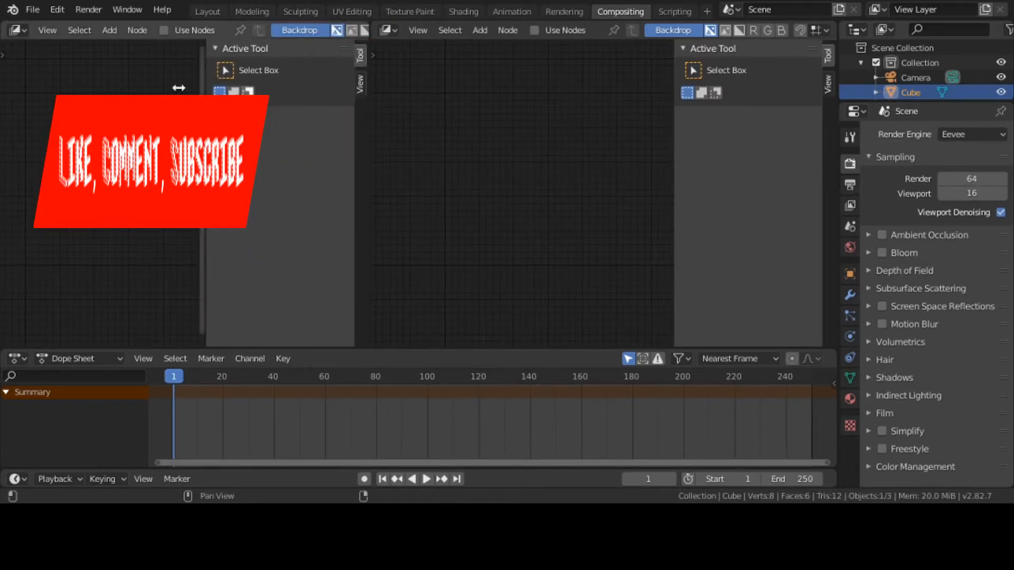
- Turn the new area beside the compositor into an Image Editor showing the Render Result
{"action": "left_click", "coordinate": [17, 30]}
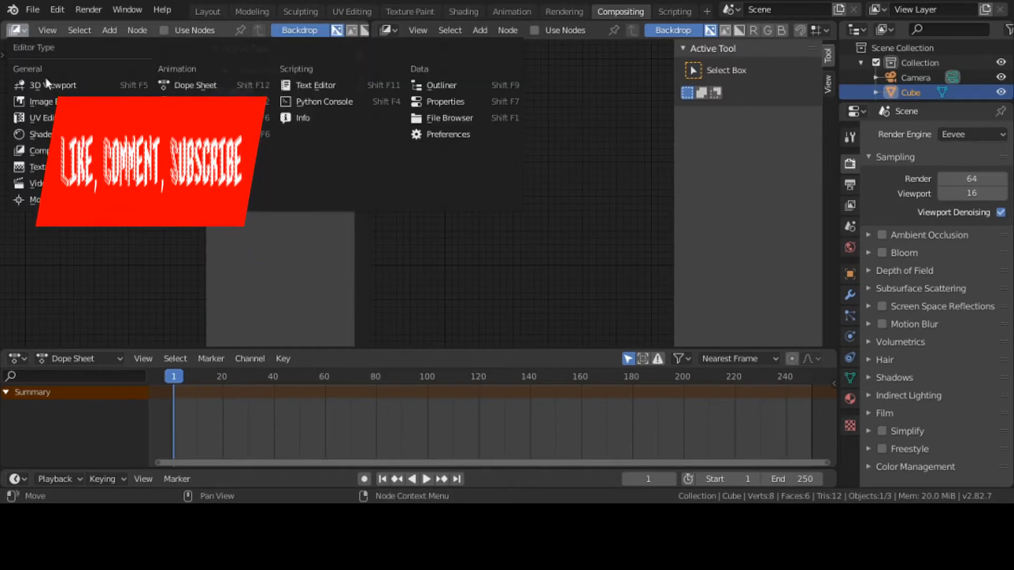
{"action": "left_click", "coordinate": [49, 100]}
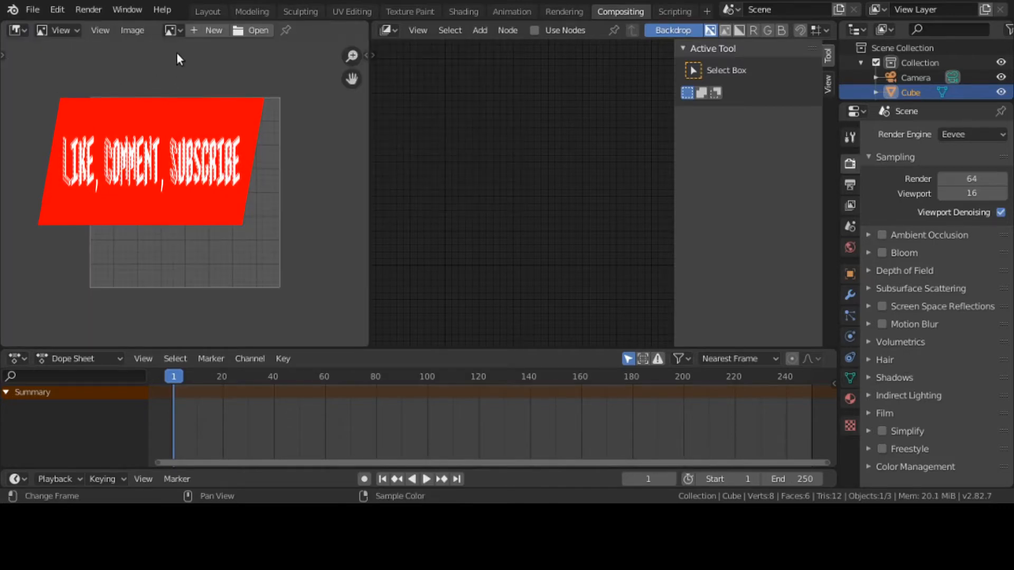
{"action": "left_click", "coordinate": [177, 30]}
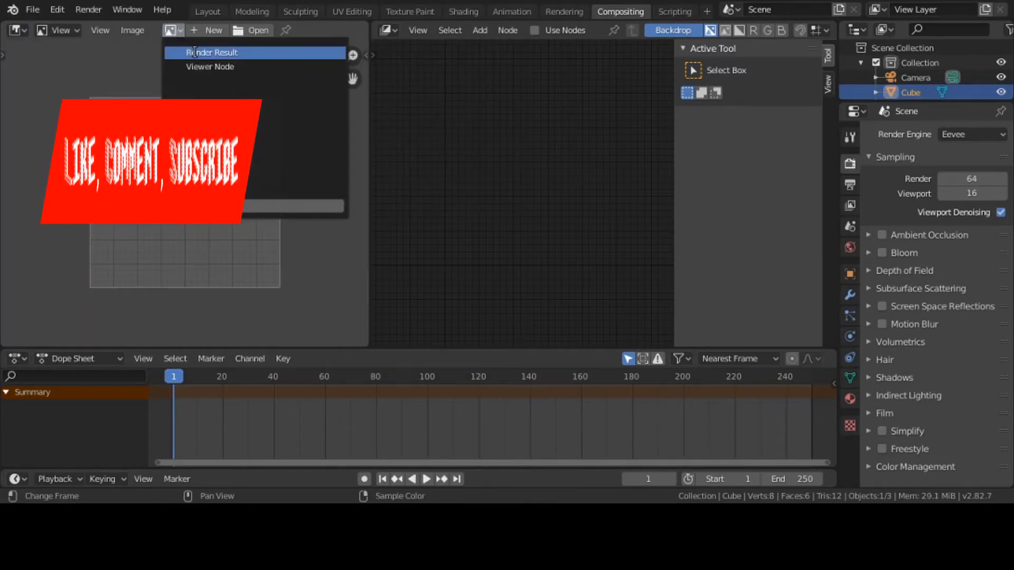
{"action": "left_click", "coordinate": [195, 52]}
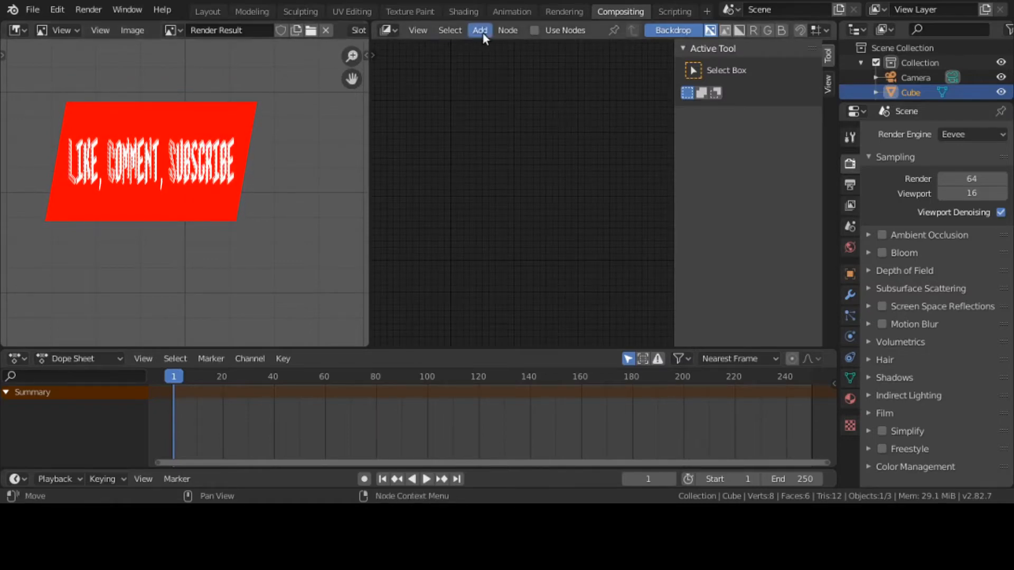
- Enable Use Nodes in the compositor and move the Composite node away from the Render Layers node
{"action": "left_click", "coordinate": [549, 31]}
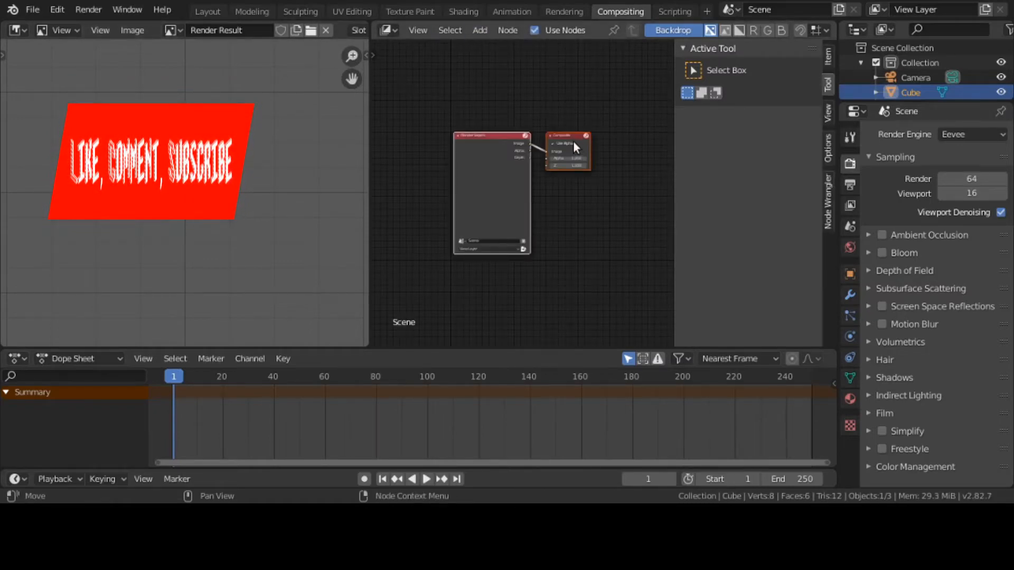
{"action": "left_click_drag", "start_coordinate": [571, 139], "coordinate": [516, 143]}
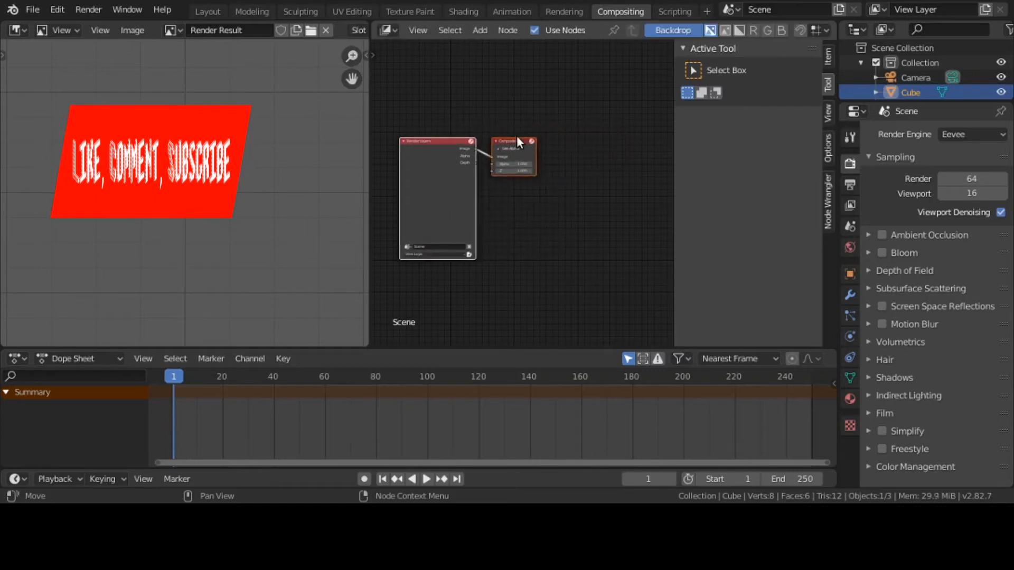
{"action": "left_click", "coordinate": [516, 136]}
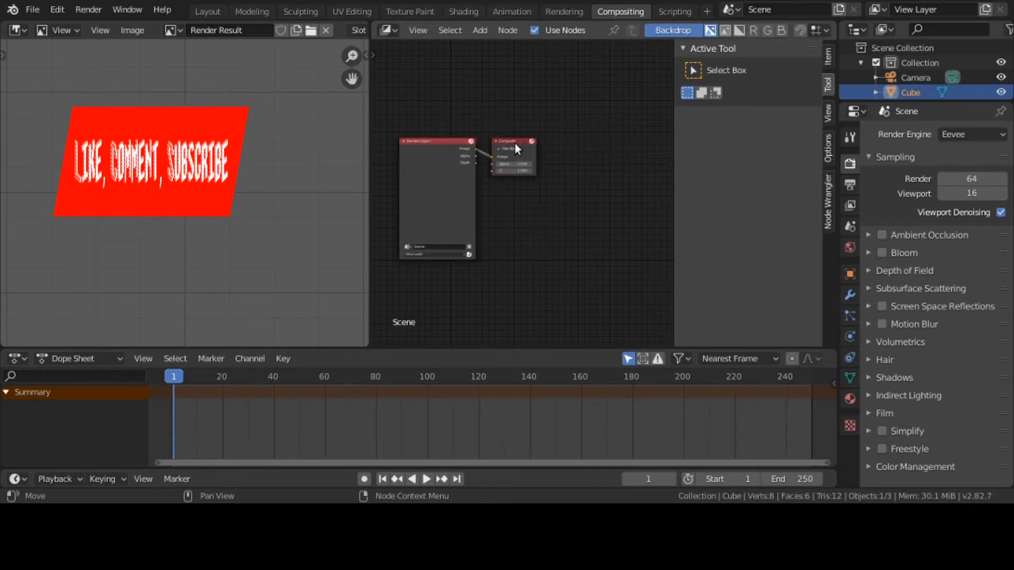
{"action": "left_click_drag", "start_coordinate": [514, 143], "coordinate": [607, 117]}
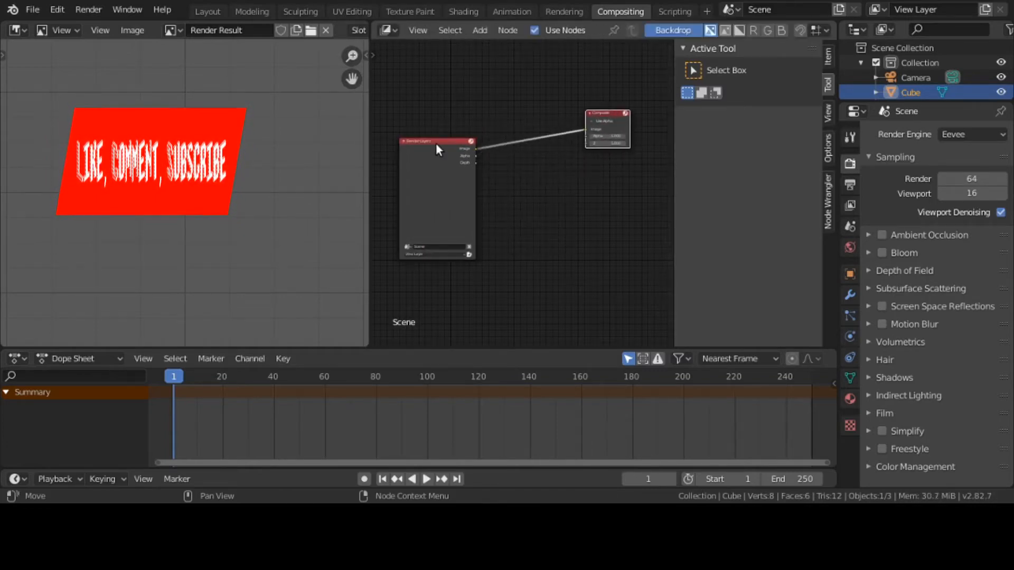
- Delete the Render Layers node from the compositor
{"action": "left_click_drag", "start_coordinate": [436, 143], "coordinate": [438, 96]}
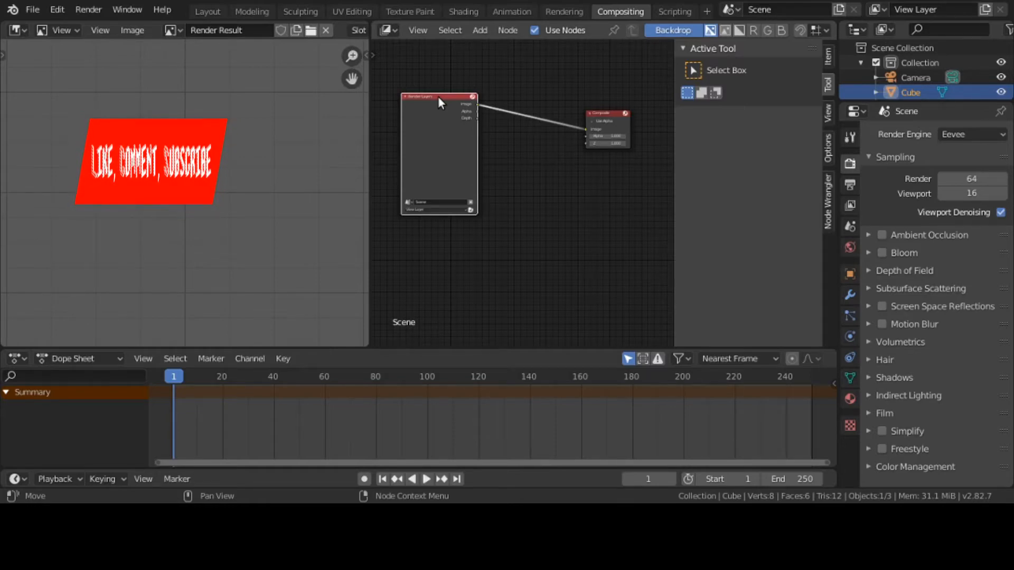
{"action": "scroll", "coordinate": [438, 96], "scroll_direction": "up", "scroll_amount": 1}
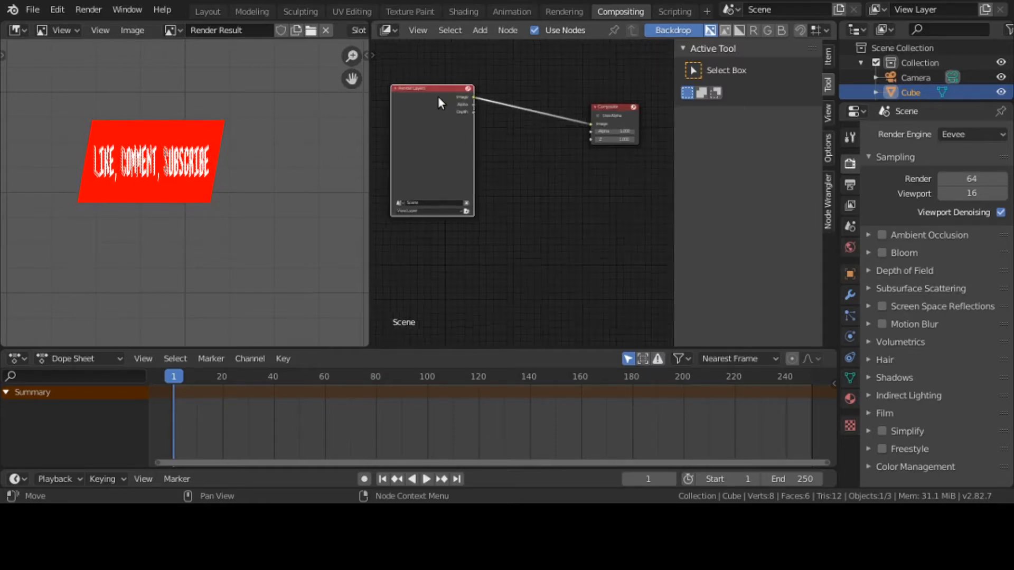
{"action": "key", "text": "x"}
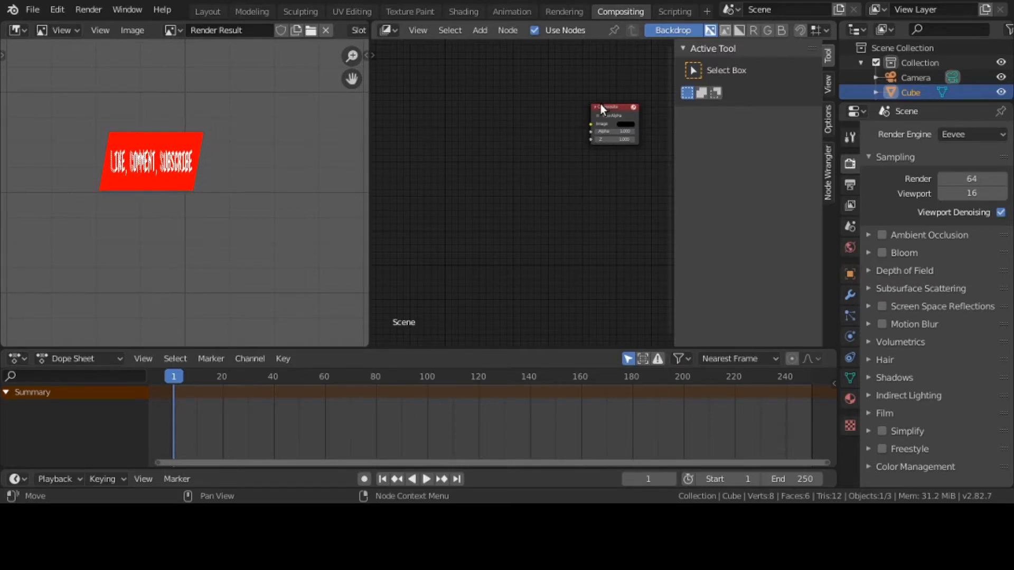
- Add an Image input node to the left of the Composite node
{"action": "left_click", "coordinate": [617, 107]}
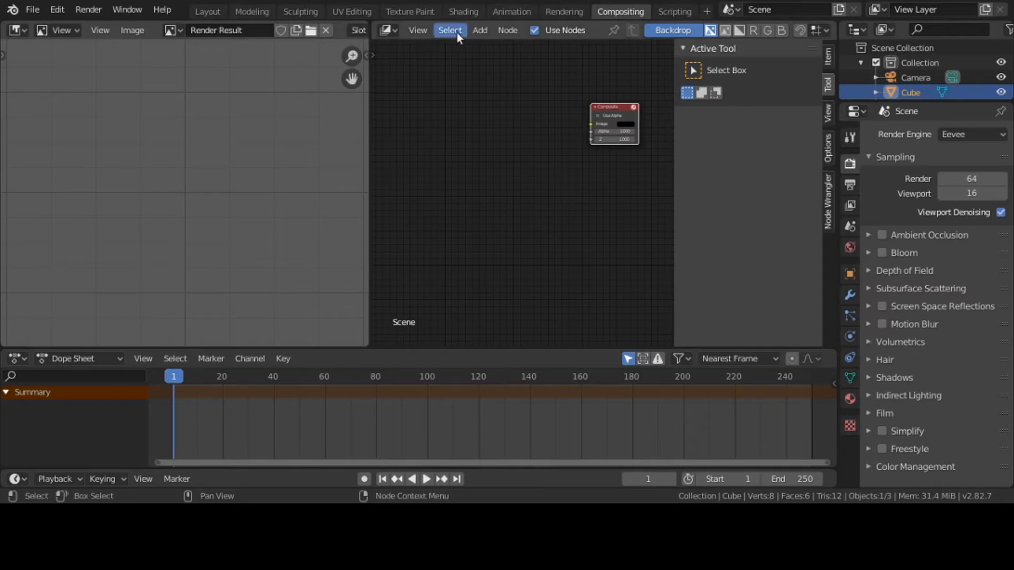
{"action": "left_click", "coordinate": [480, 30]}
{"action": "mouse_move", "coordinate": [492, 84]}
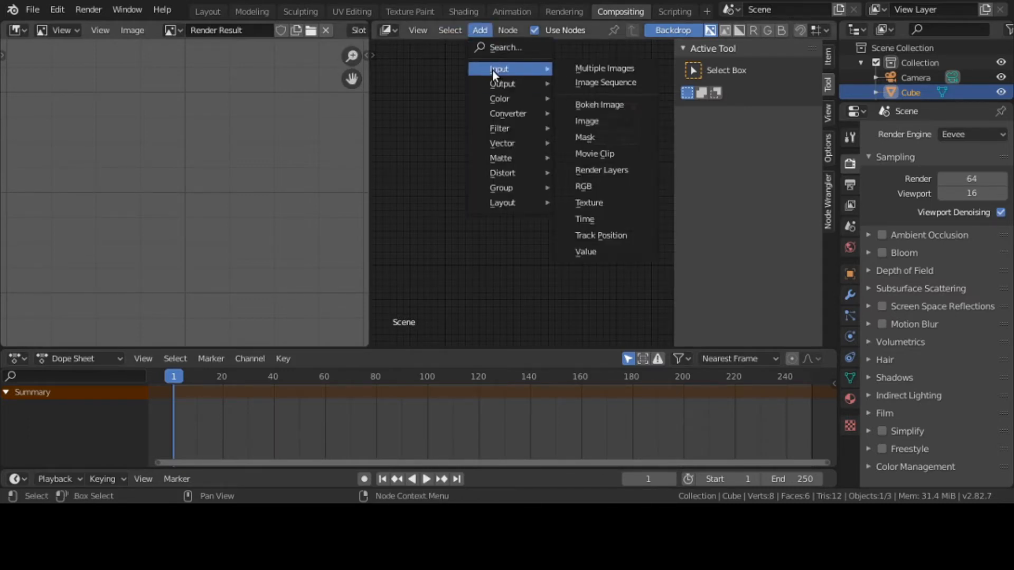
{"action": "left_click", "coordinate": [624, 125]}
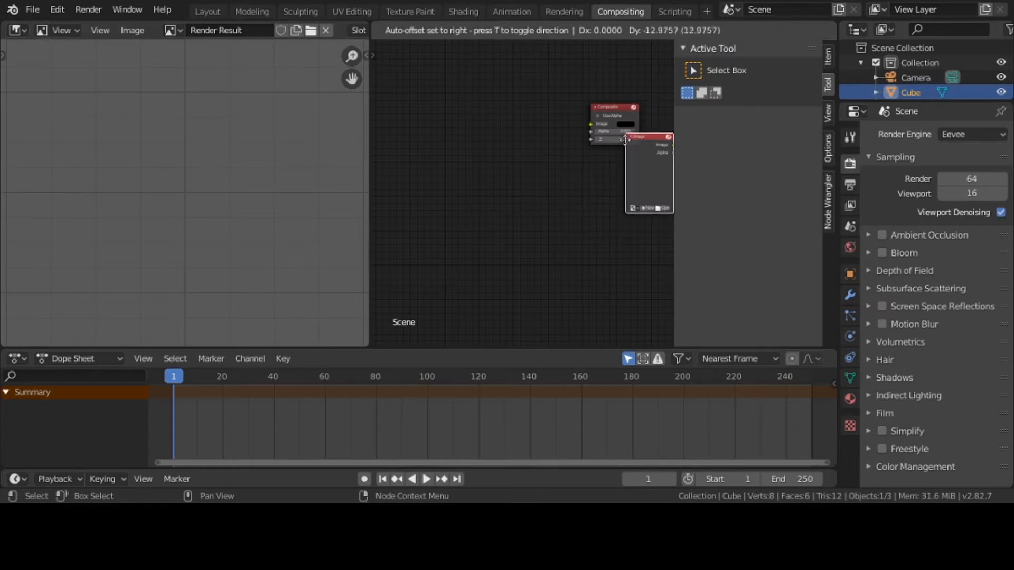
{"action": "left_click", "coordinate": [442, 71]}
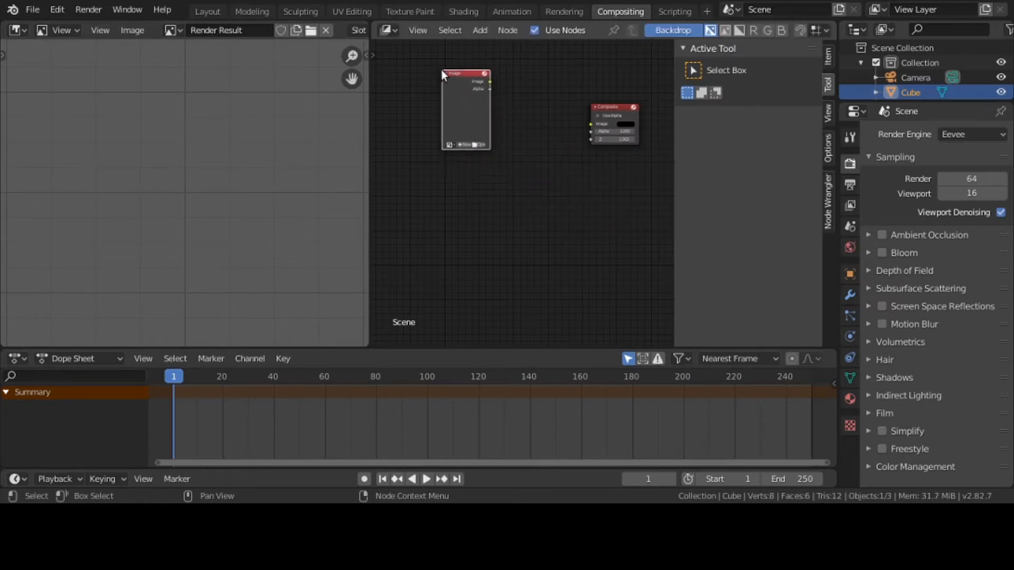
- Reposition the Image node and bring the Composite node close beside it
{"action": "scroll", "coordinate": [474, 102], "scroll_direction": "up", "scroll_amount": 3}
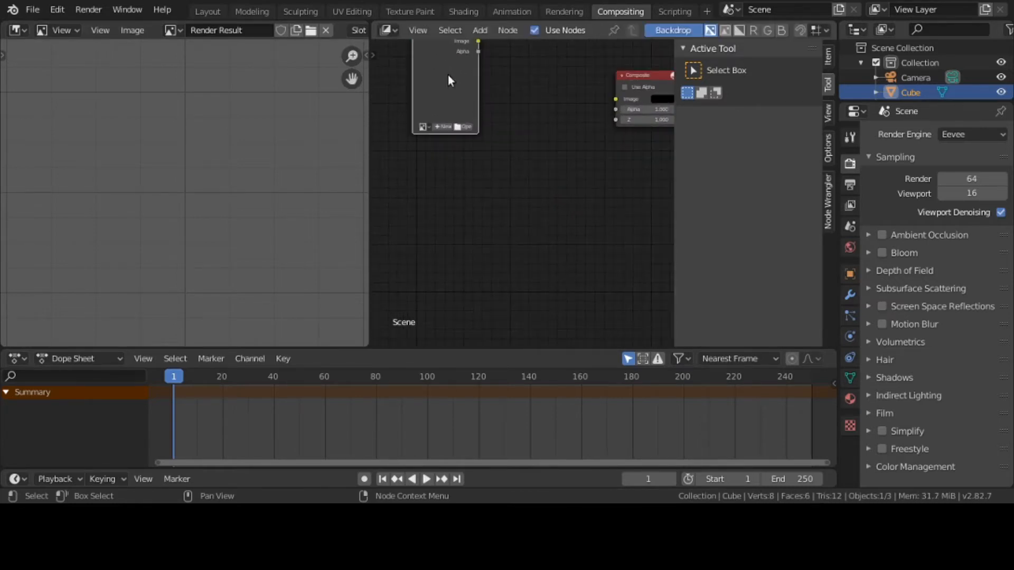
{"action": "left_click_drag", "start_coordinate": [448, 75], "coordinate": [455, 145]}
{"action": "scroll", "coordinate": [456, 144], "scroll_direction": "up", "scroll_amount": 2}
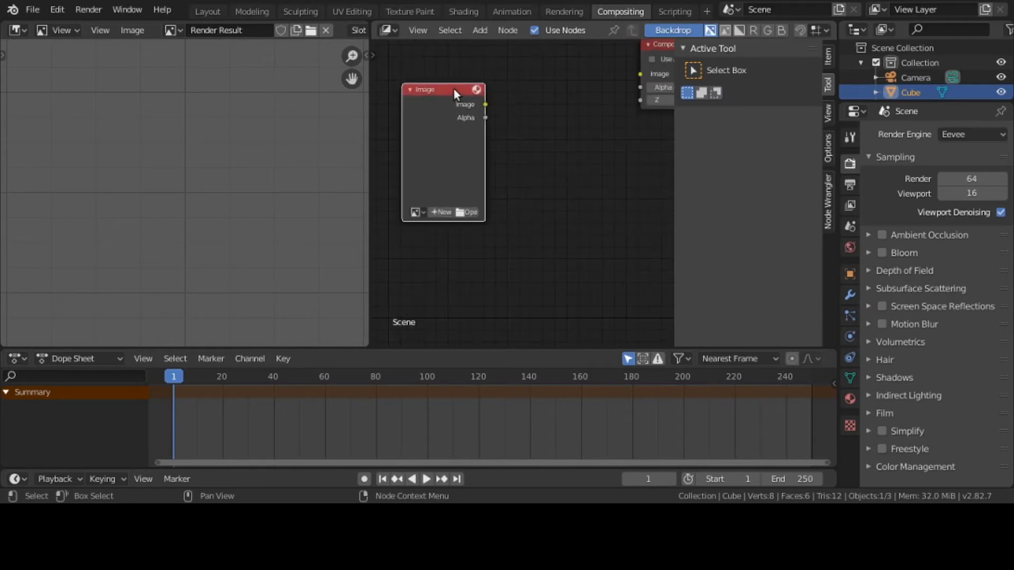
{"action": "left_click_drag", "start_coordinate": [454, 90], "coordinate": [462, 81]}
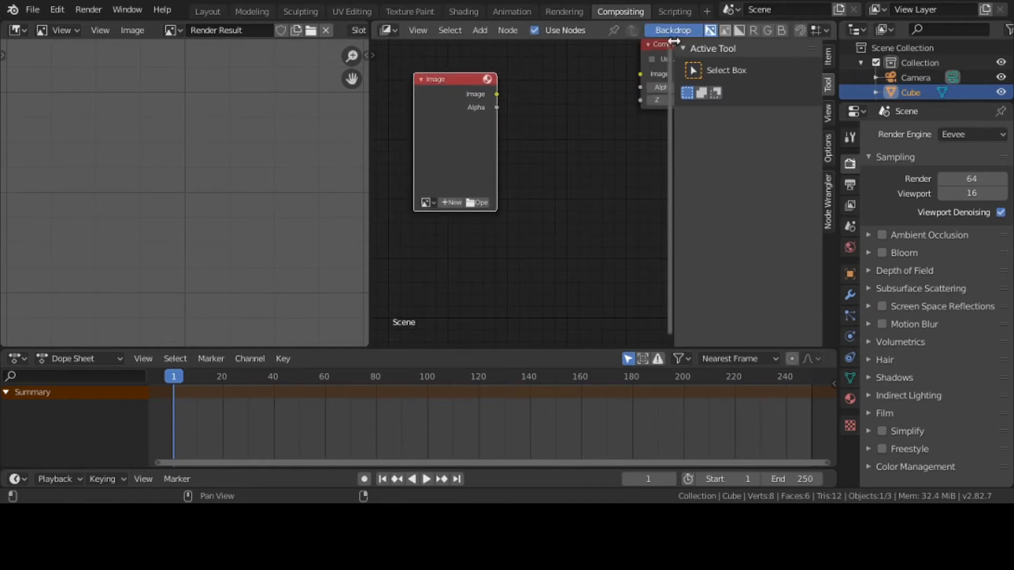
{"action": "left_click_drag", "start_coordinate": [661, 42], "coordinate": [560, 93]}
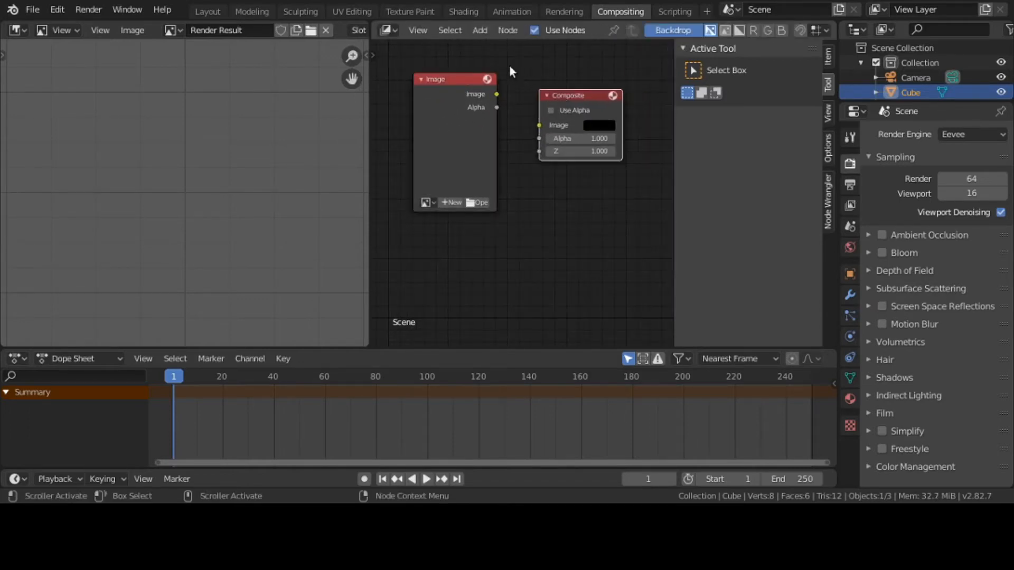
- Add a second Image input node below the first one
{"action": "left_click", "coordinate": [487, 30]}
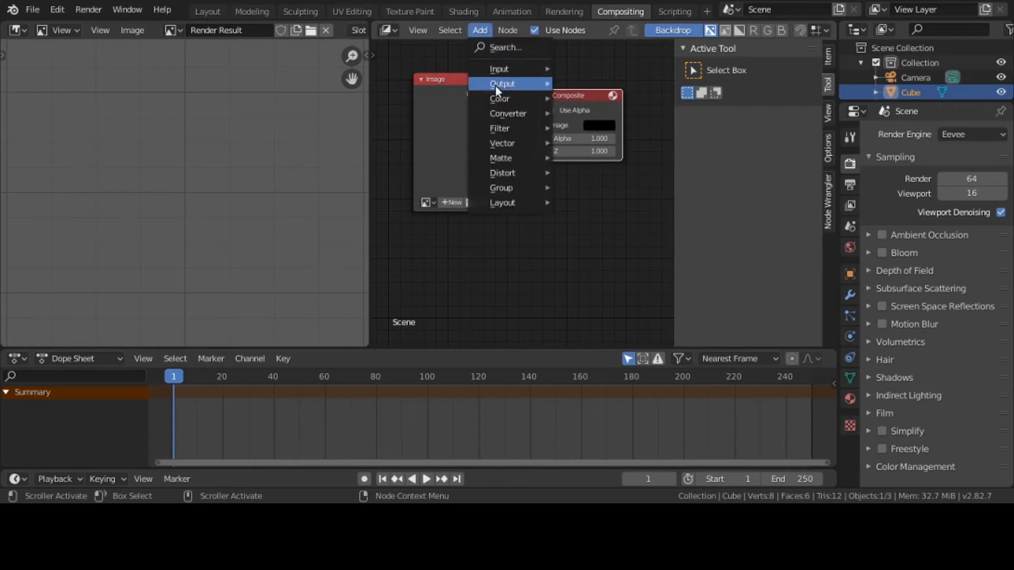
{"action": "mouse_move", "coordinate": [496, 87]}
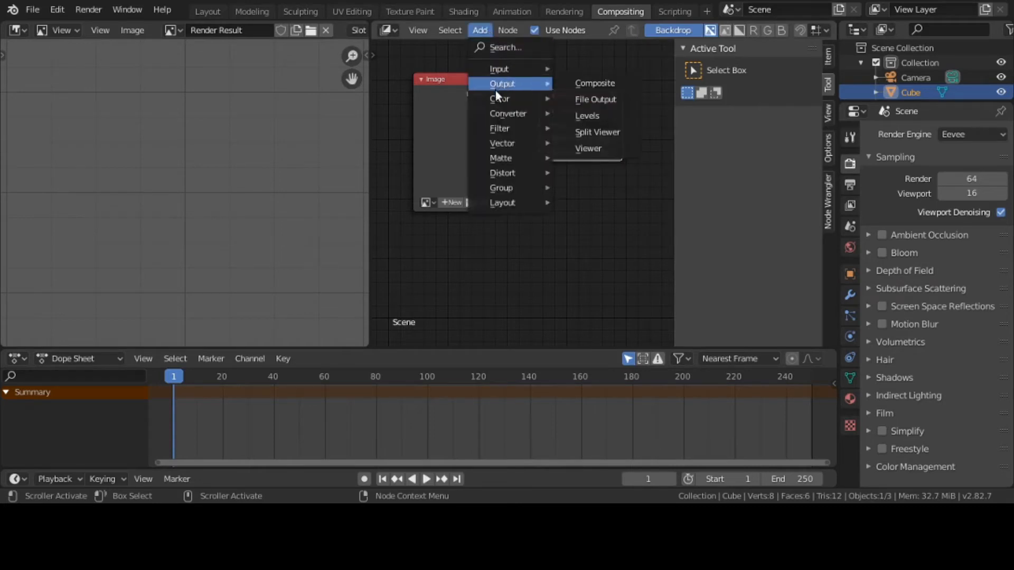
{"action": "mouse_move", "coordinate": [501, 69]}
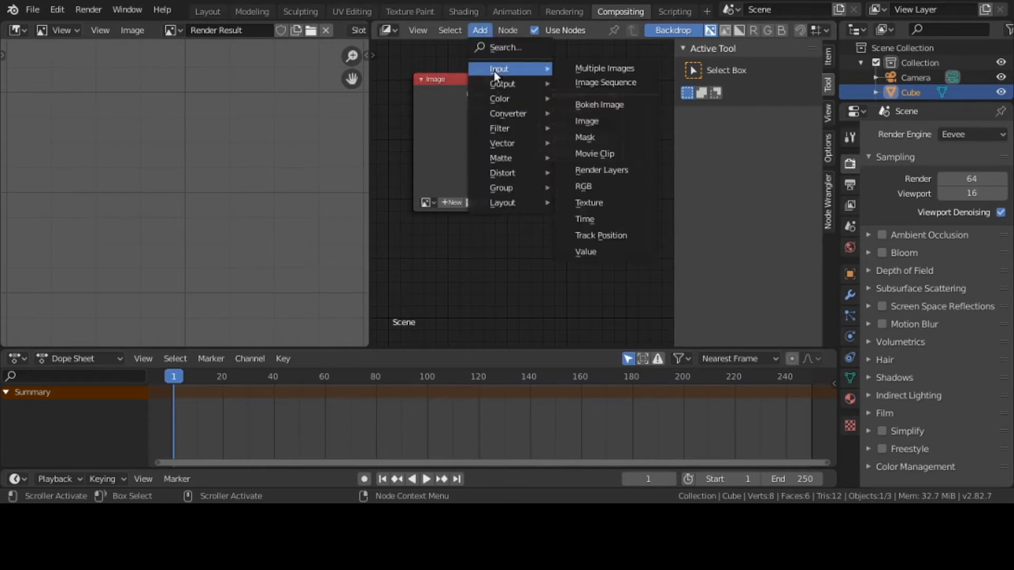
{"action": "left_click", "coordinate": [602, 120]}
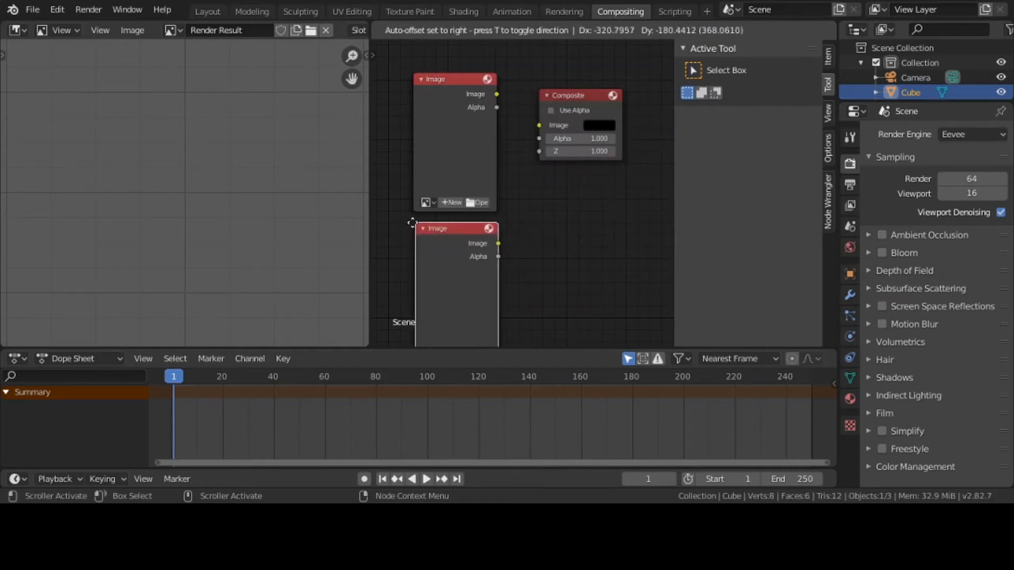
{"action": "left_click", "coordinate": [423, 219]}
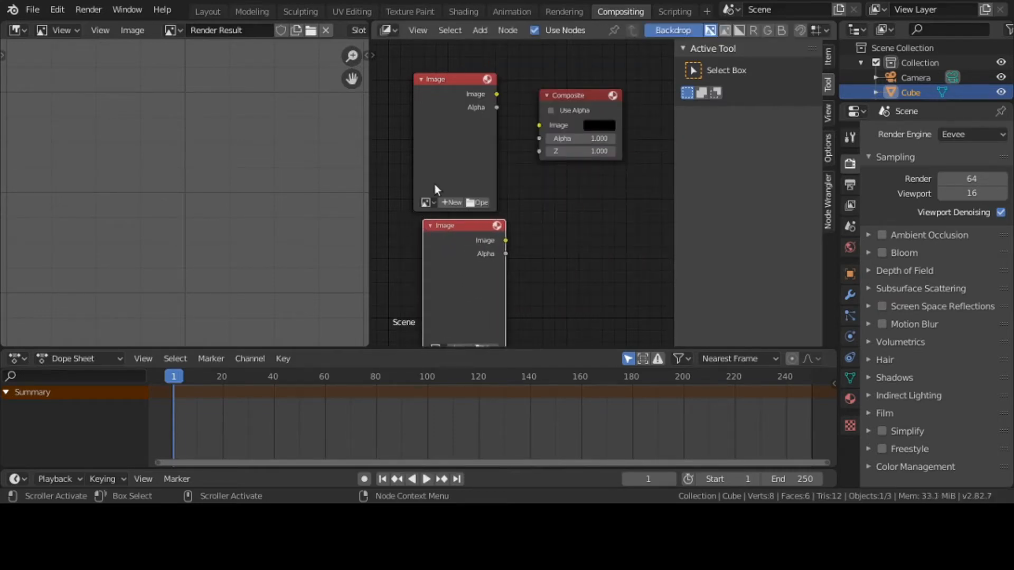
- Load hulk.jpg into the upper Image node and move both Image nodes upward
{"action": "left_click_drag", "start_coordinate": [461, 85], "coordinate": [466, 55]}
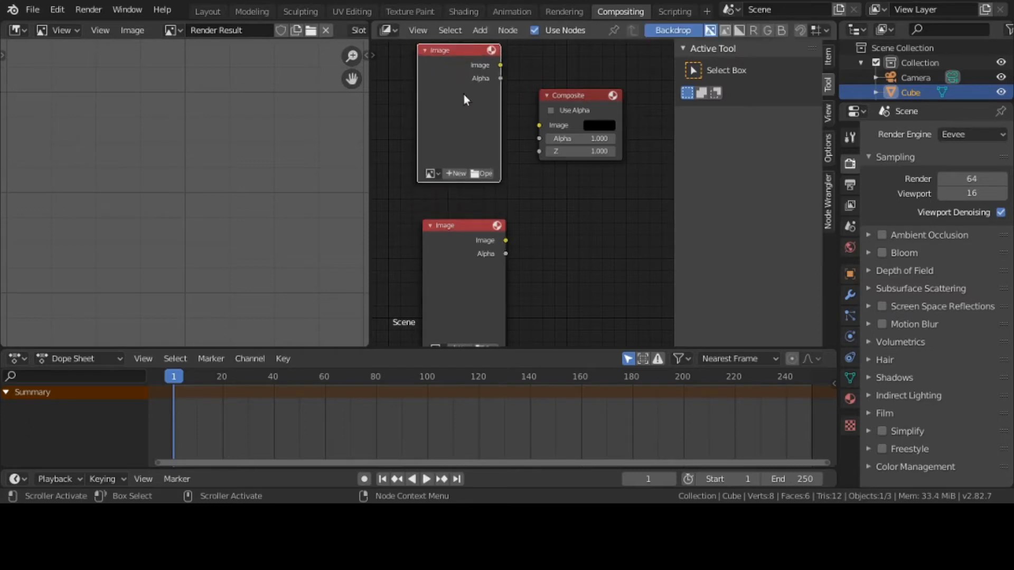
{"action": "left_click_drag", "start_coordinate": [463, 225], "coordinate": [463, 199]}
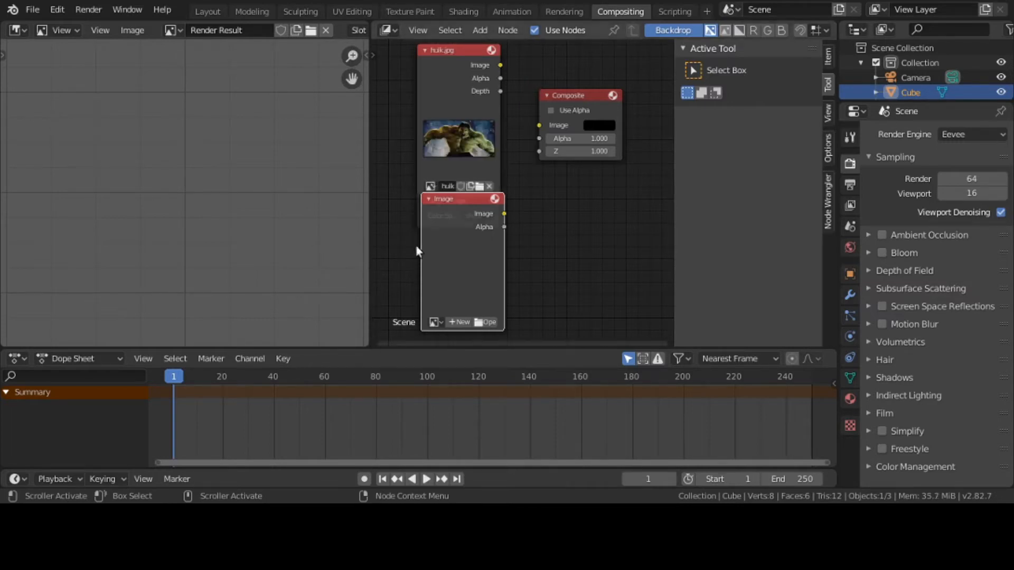
{"action": "scroll", "coordinate": [522, 182], "scroll_direction": "up", "scroll_amount": 2}
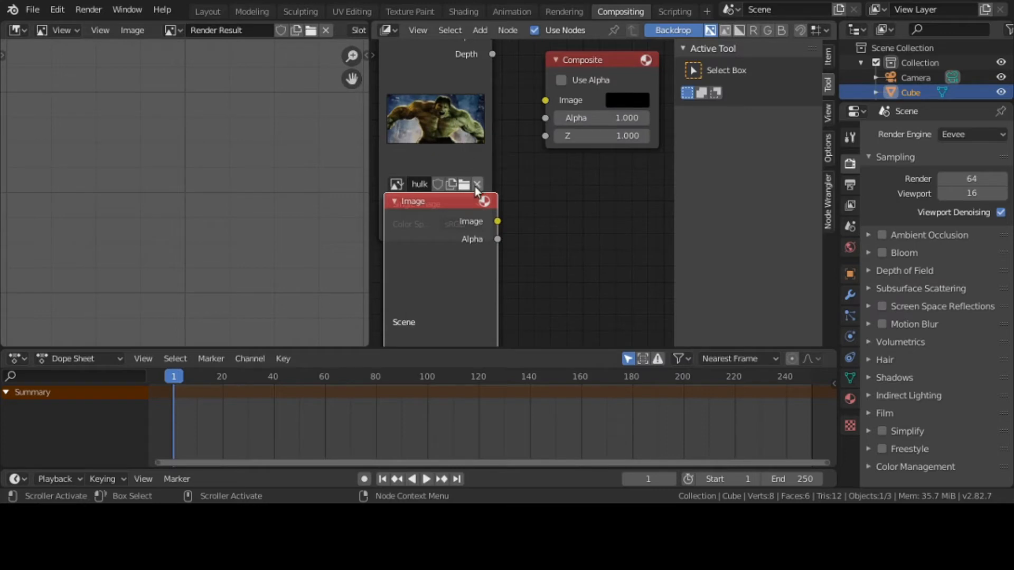
{"action": "left_click_drag", "start_coordinate": [463, 157], "coordinate": [474, 133]}
- Load hulk1.png into the second Image node and place it to the right of the hulk.jpg node
{"action": "left_click", "coordinate": [442, 240]}
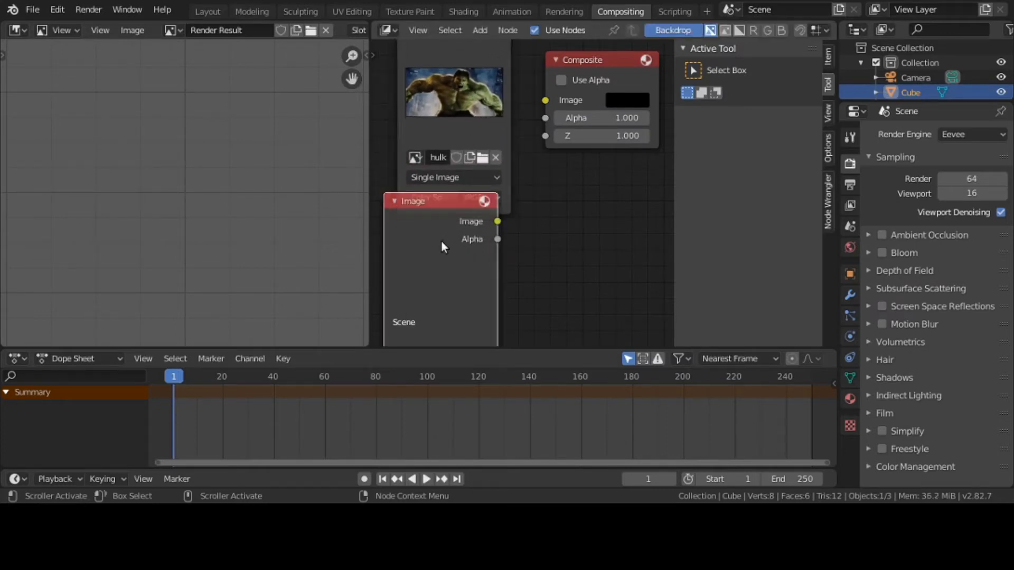
{"action": "left_click_drag", "start_coordinate": [443, 195], "coordinate": [448, 125]}
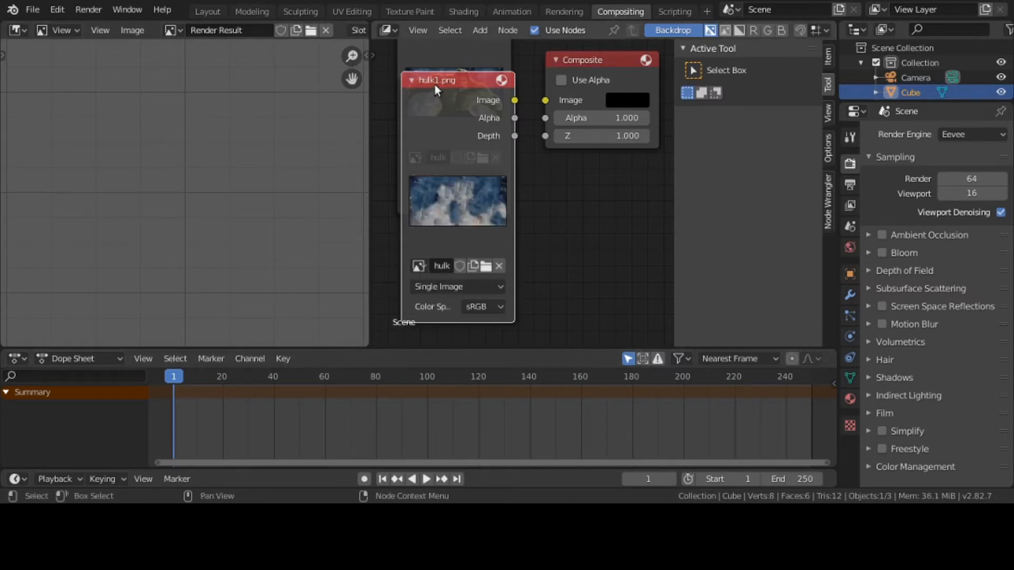
{"action": "left_click_drag", "start_coordinate": [490, 81], "coordinate": [603, 60]}
{"action": "left_click_drag", "start_coordinate": [483, 54], "coordinate": [484, 166]}
{"action": "left_click_drag", "start_coordinate": [636, 67], "coordinate": [566, 88]}
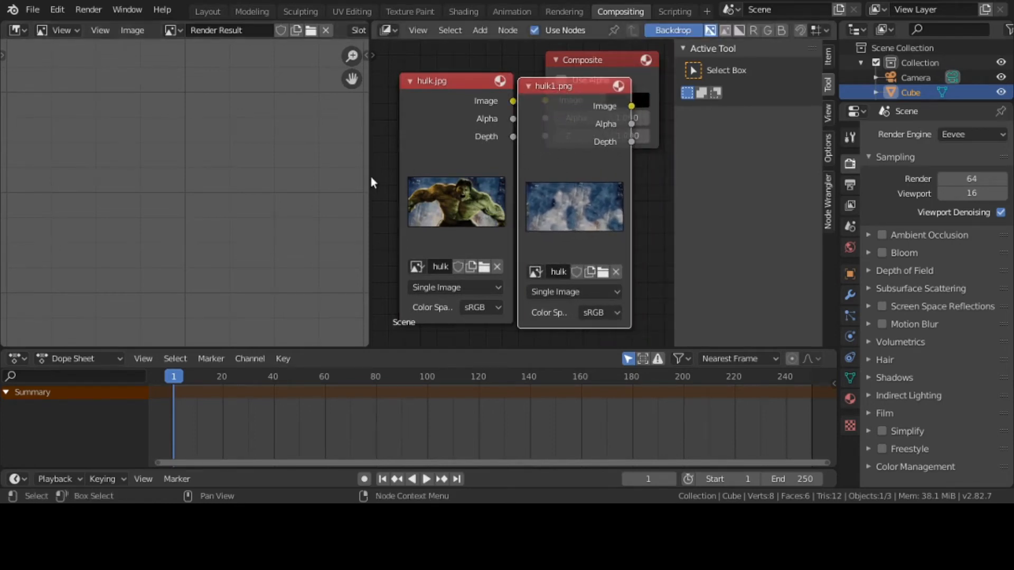
- Widen the node editor and line up the hulk.jpg and hulk1.png nodes to the left of the Composite node
{"action": "left_click_drag", "start_coordinate": [370, 180], "coordinate": [179, 182]}
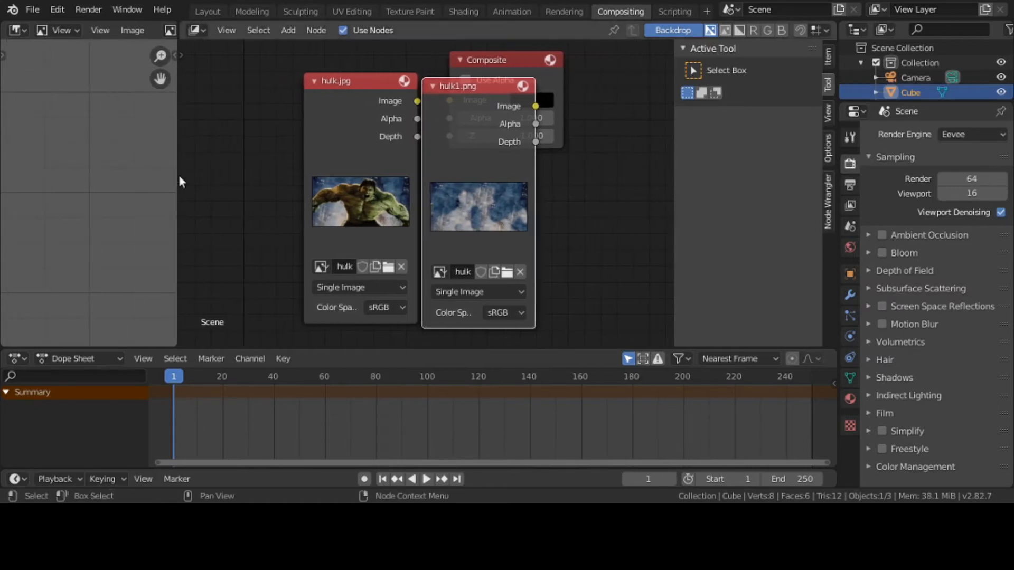
{"action": "left_click_drag", "start_coordinate": [338, 93], "coordinate": [252, 101]}
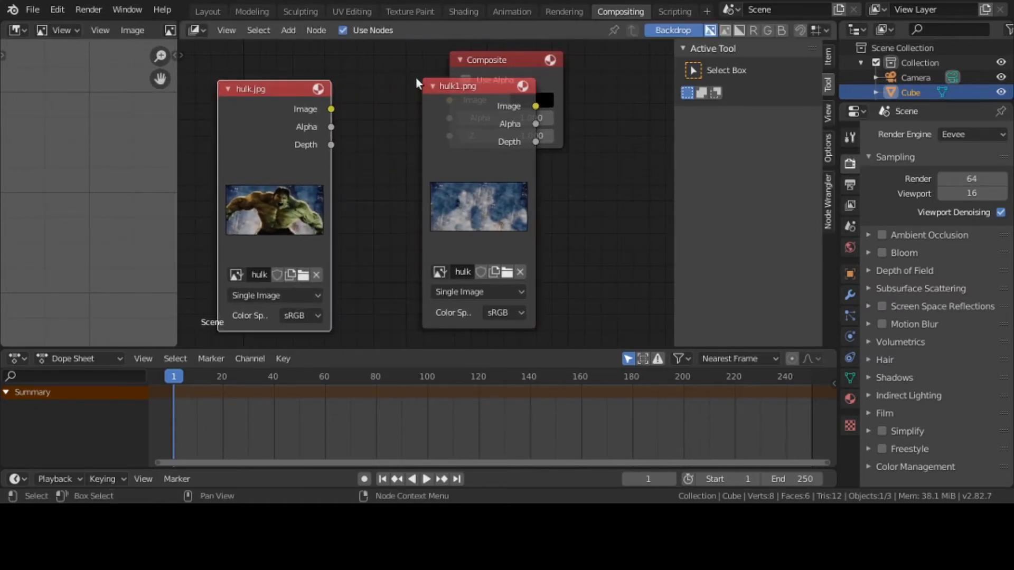
{"action": "left_click_drag", "start_coordinate": [451, 93], "coordinate": [367, 87]}
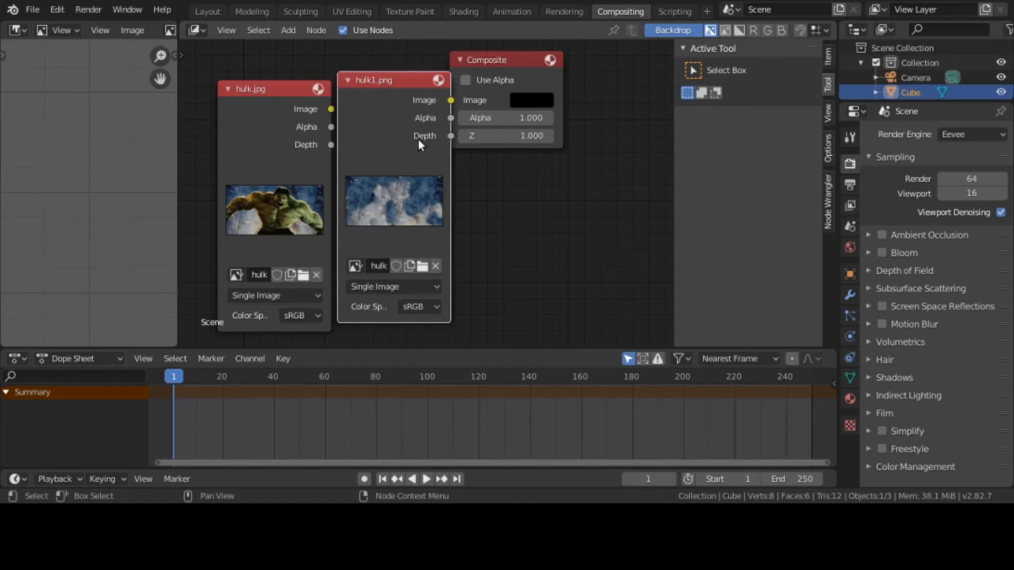
- Collapse the hulk.jpg and hulk1.png nodes and place hulk1.png directly below hulk.jpg
{"action": "left_click", "coordinate": [224, 89]}
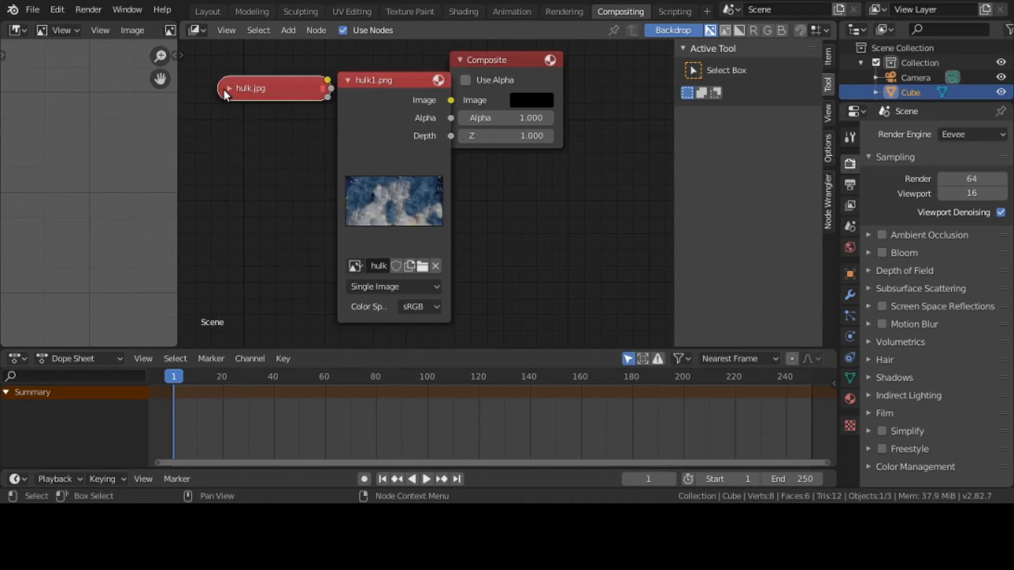
{"action": "left_click", "coordinate": [349, 81]}
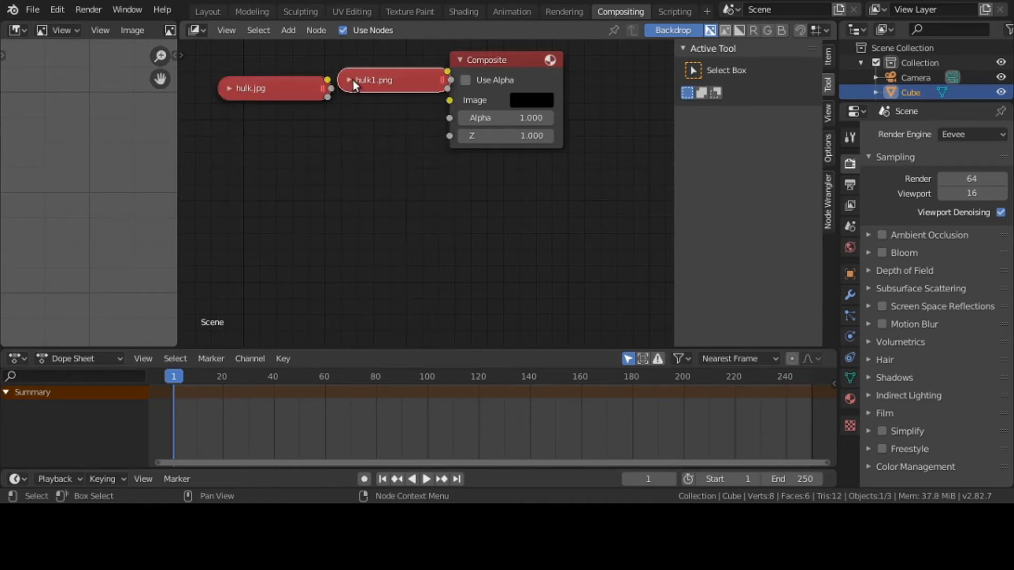
{"action": "left_click_drag", "start_coordinate": [353, 80], "coordinate": [261, 150]}
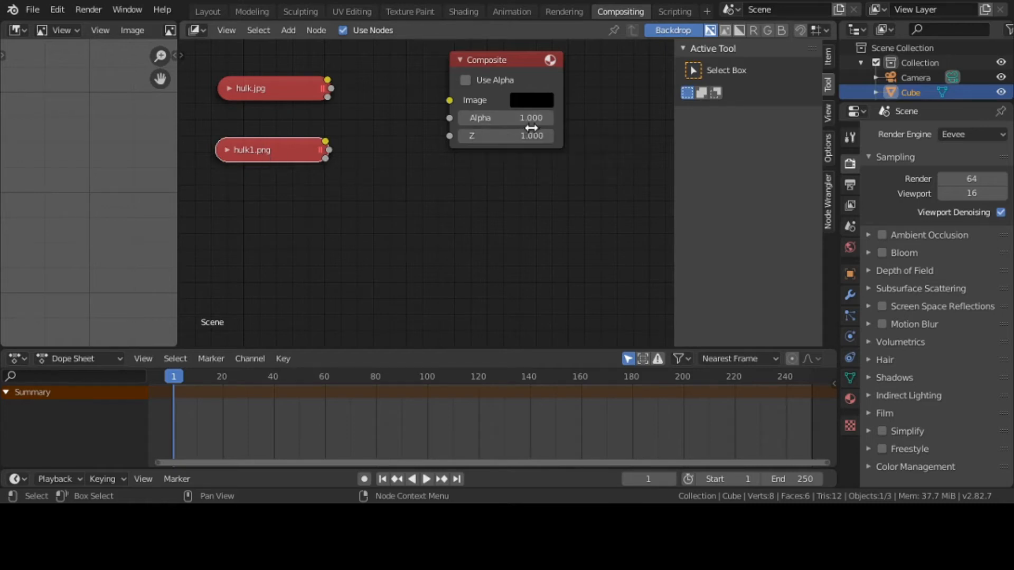
- Spread the nodes apart, with hulk1.png lower down and the Composite node farther right, leaving space between inputs and output
{"action": "left_click_drag", "start_coordinate": [500, 60], "coordinate": [499, 108]}
{"action": "left_click", "coordinate": [500, 103]}
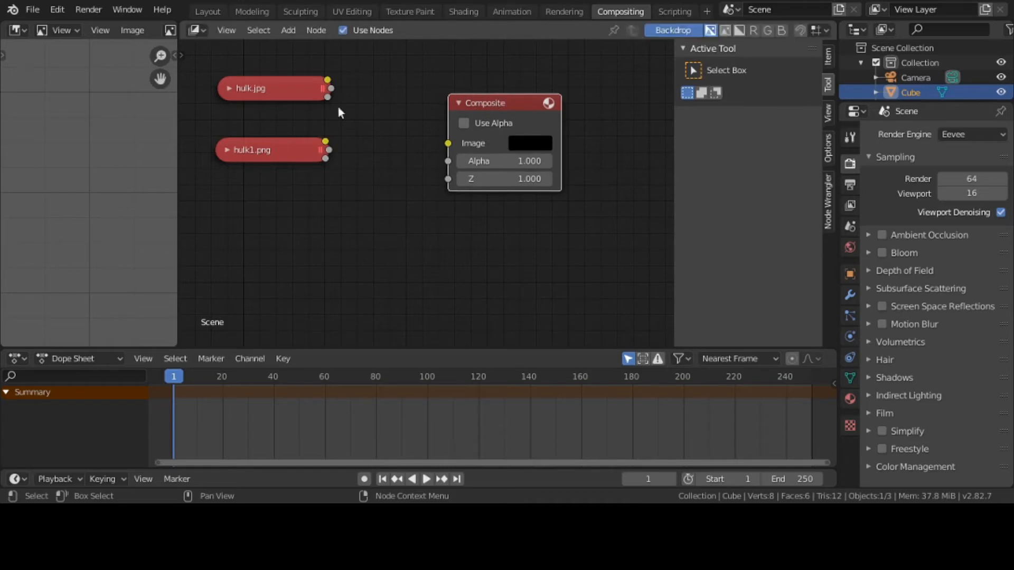
{"action": "key", "text": "g"}
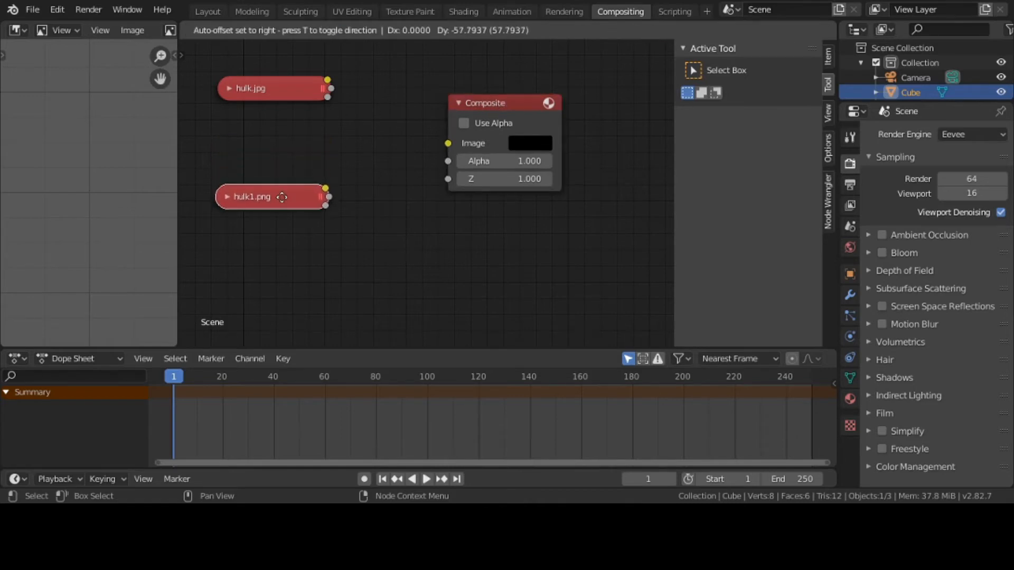
{"action": "left_click", "coordinate": [281, 203]}
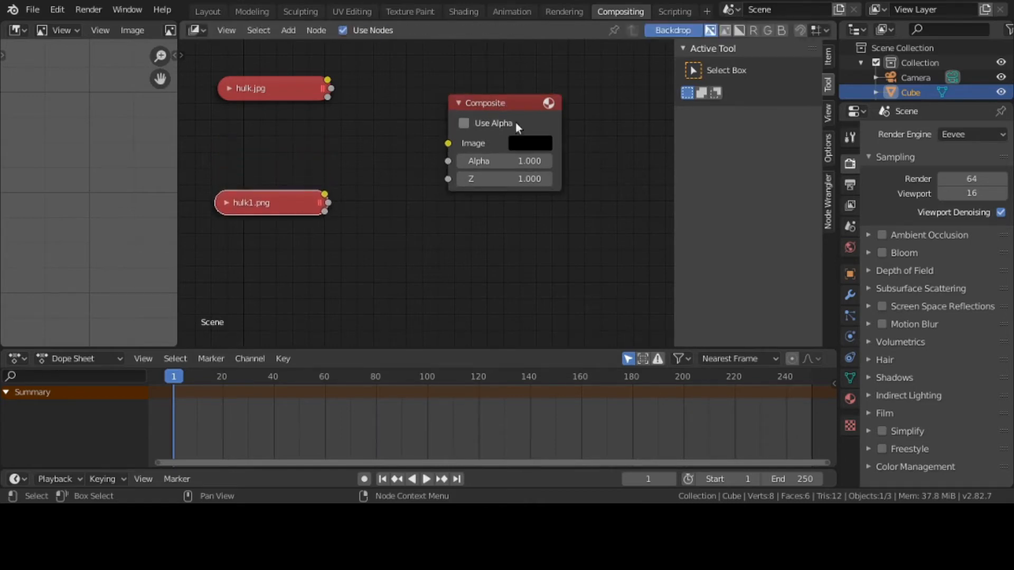
{"action": "left_click", "coordinate": [518, 94]}
{"action": "key", "text": "g"}
{"action": "left_click", "coordinate": [601, 84]}
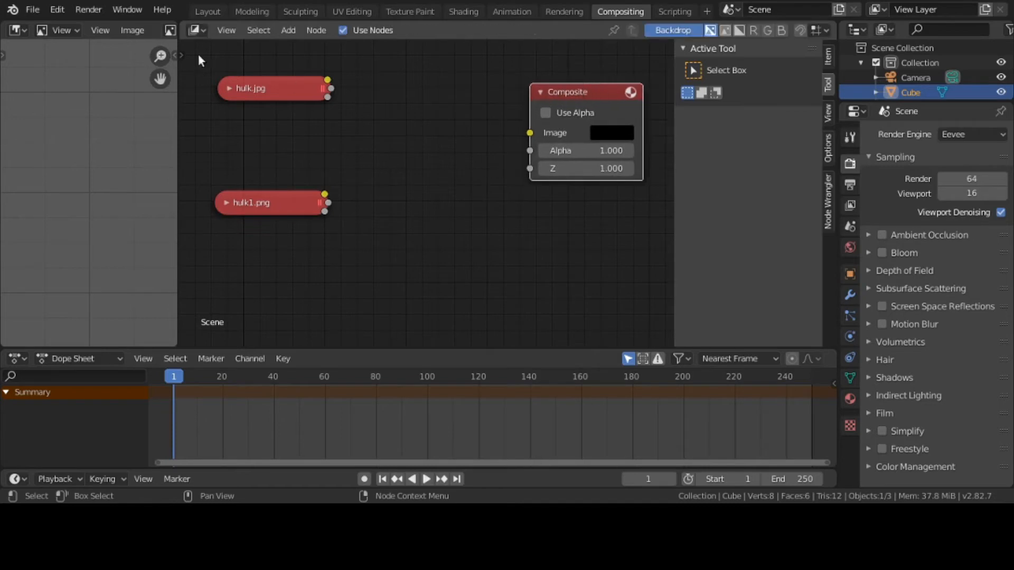
- Add a Difference Key matte node between the two image nodes and the Composite node
{"action": "left_click", "coordinate": [286, 30]}
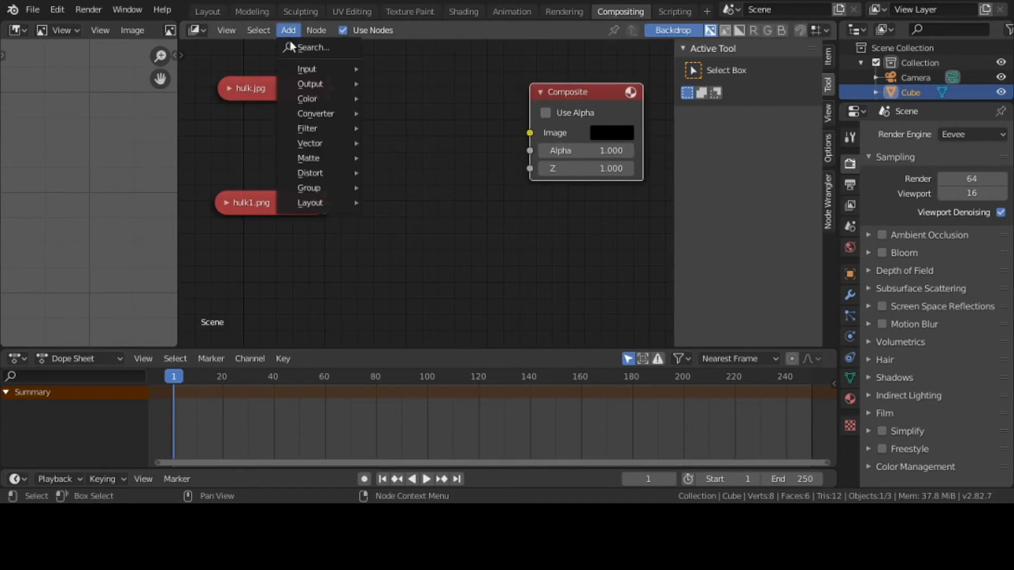
{"action": "mouse_move", "coordinate": [310, 160]}
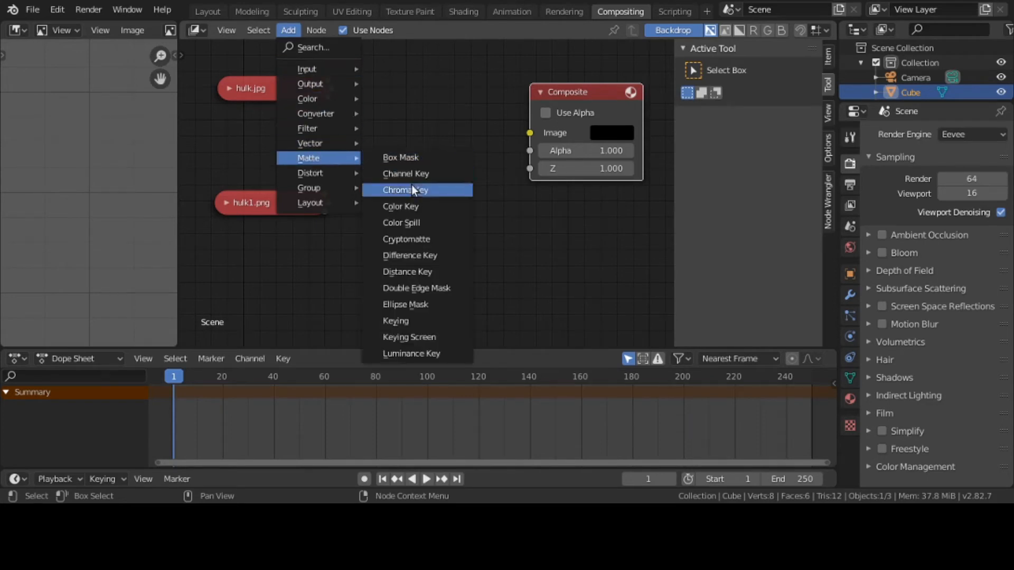
{"action": "left_click", "coordinate": [419, 255]}
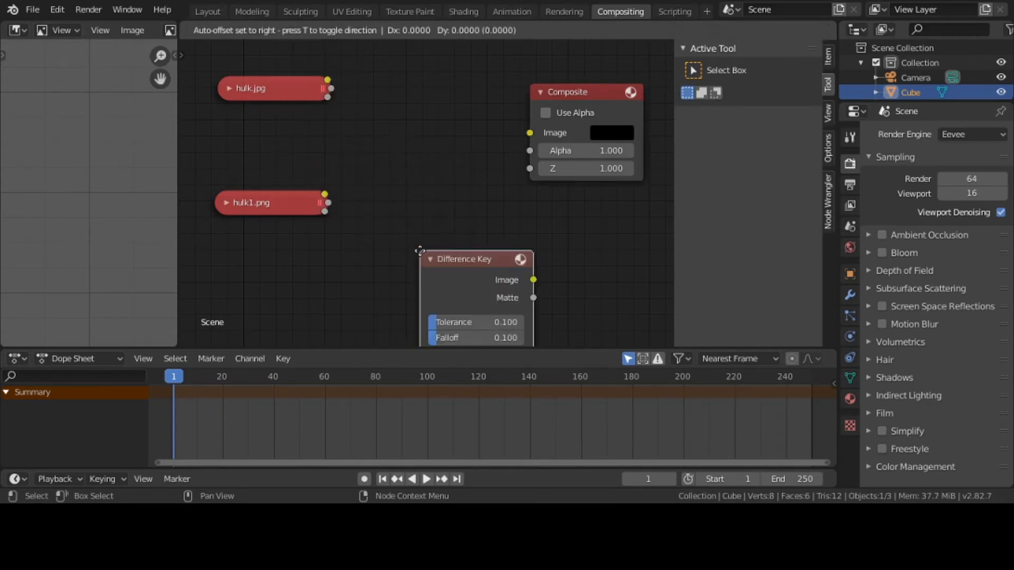
{"action": "left_click", "coordinate": [386, 72]}
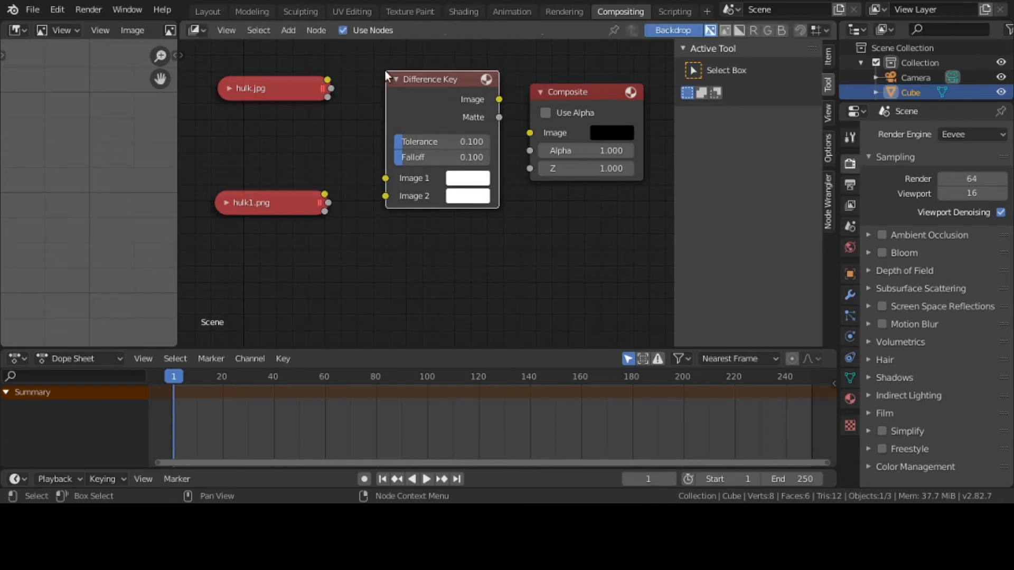
- Set the Difference Key's Tolerance to 1 and its Falloff to 0
{"action": "left_click", "coordinate": [443, 140]}
{"action": "type", "text": "1"}
{"action": "key", "text": "Return"}
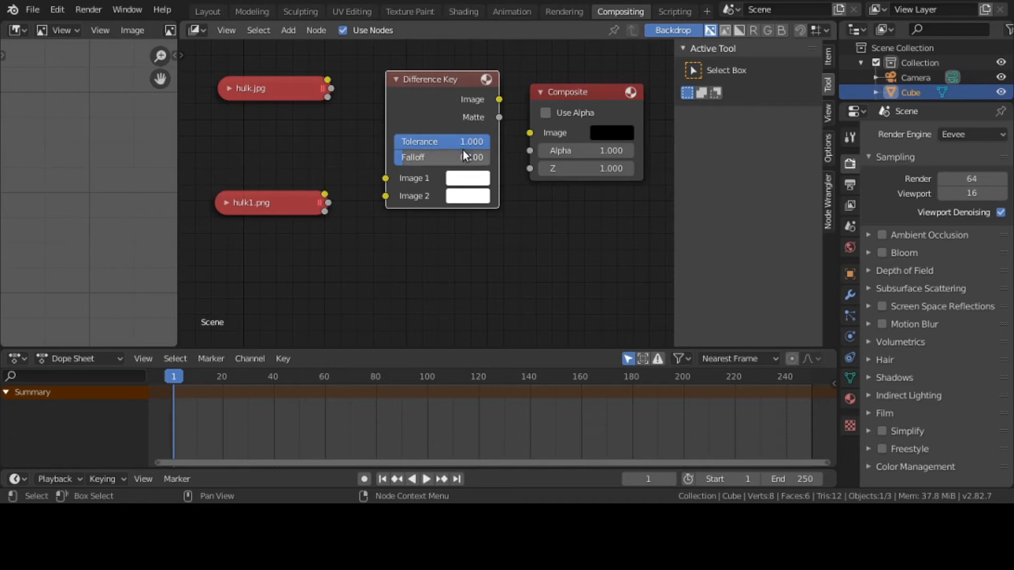
{"action": "left_click", "coordinate": [463, 154]}
{"action": "type", "text": "0"}
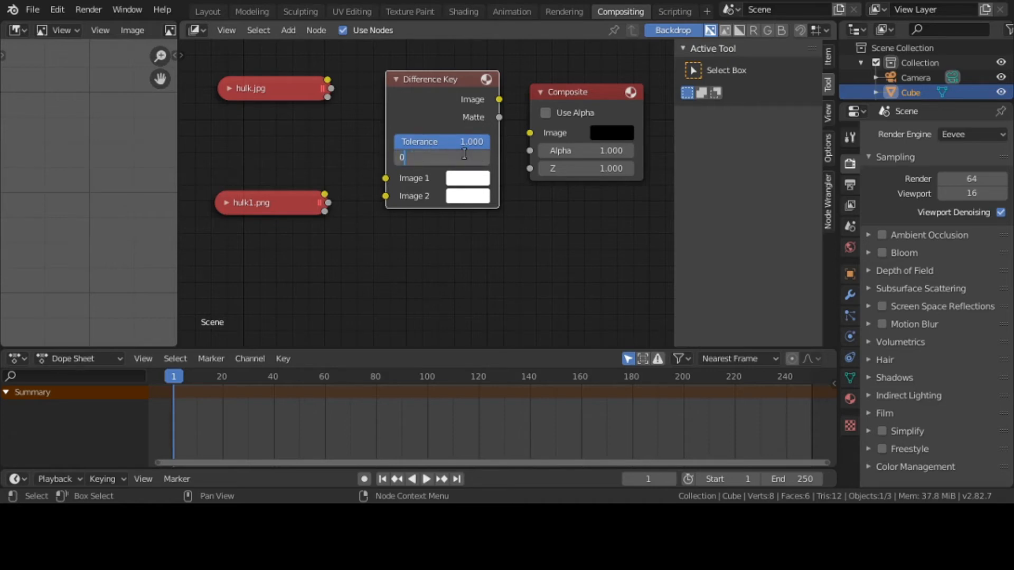
{"action": "key", "text": "Return"}
- Link hulk.jpg to Image 1 and hulk1.png to Image 2 of the Difference Key, and render the image
{"action": "left_click_drag", "start_coordinate": [328, 84], "coordinate": [390, 198]}
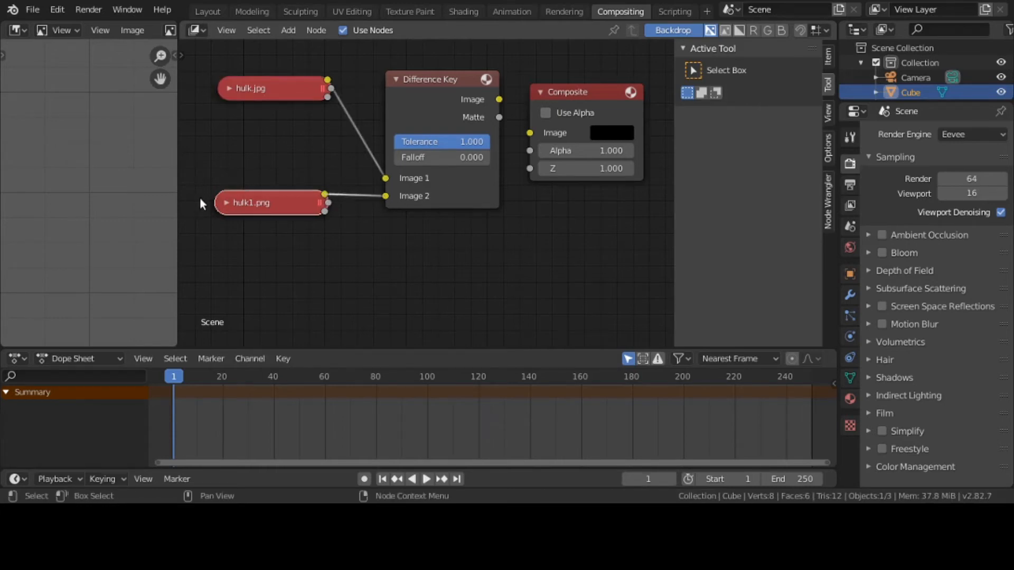
{"action": "left_click", "coordinate": [89, 10]}
{"action": "left_click", "coordinate": [97, 30]}
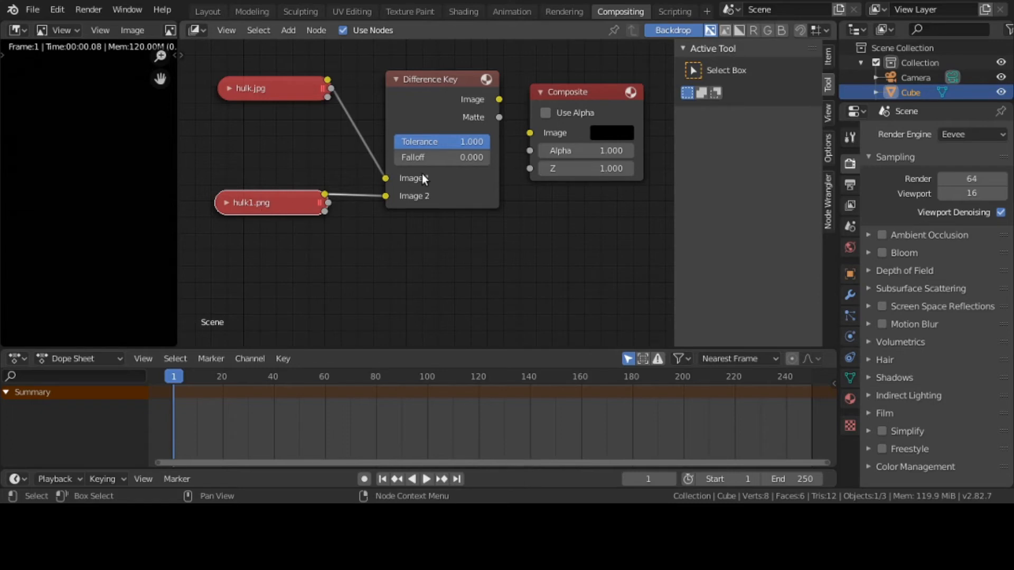
- Connect the Difference Key's Image output to the Composite node's Image input and render the image again
{"action": "mouse_move", "coordinate": [488, 141]}
{"action": "left_mouse_down"}
{"action": "mouse_move", "coordinate": [408, 142]}
{"action": "mouse_move", "coordinate": [490, 135]}
{"action": "left_mouse_up"}
{"action": "left_click_drag", "start_coordinate": [499, 100], "coordinate": [533, 126]}
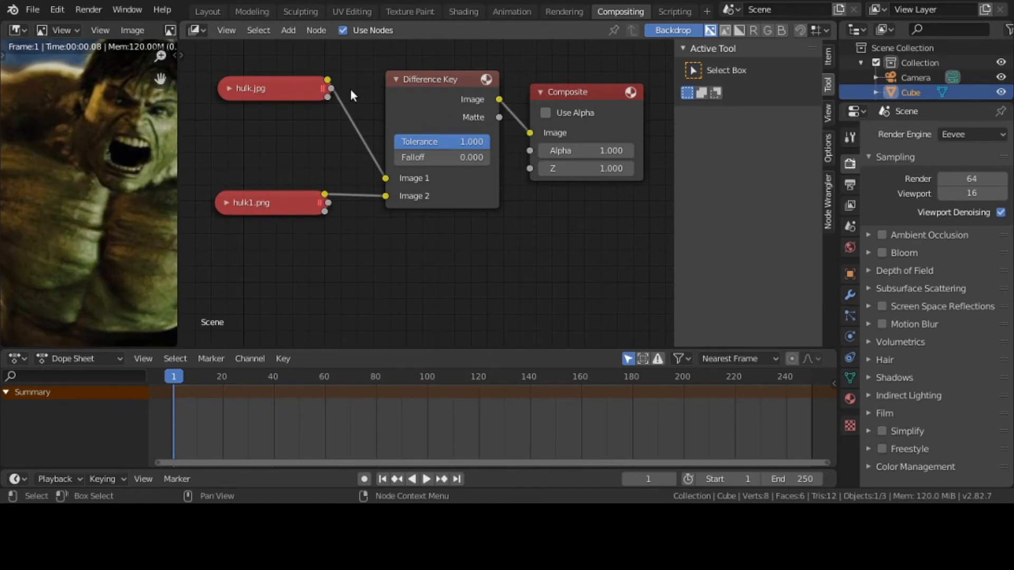
{"action": "left_click", "coordinate": [93, 9]}
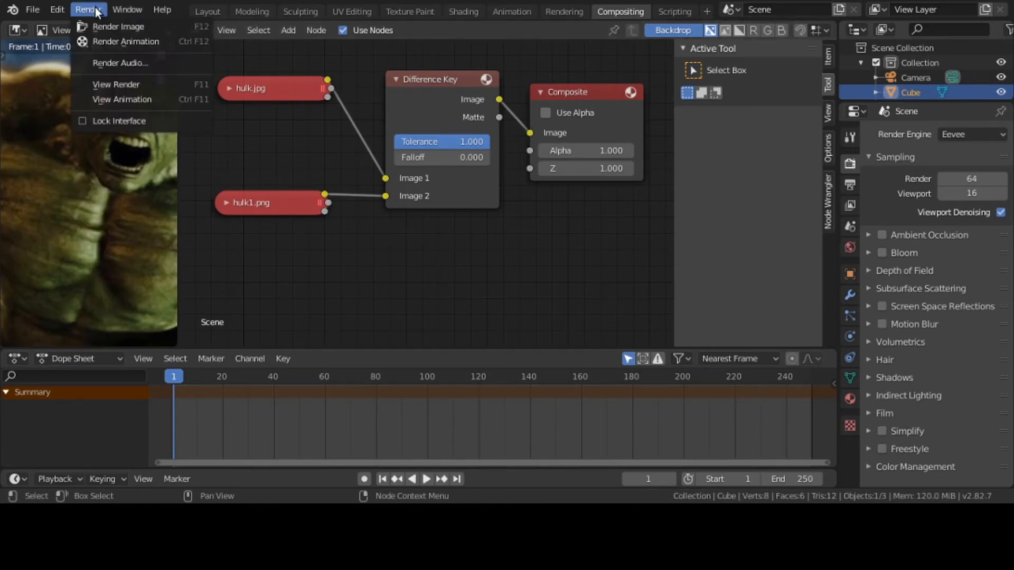
{"action": "left_click", "coordinate": [106, 28]}
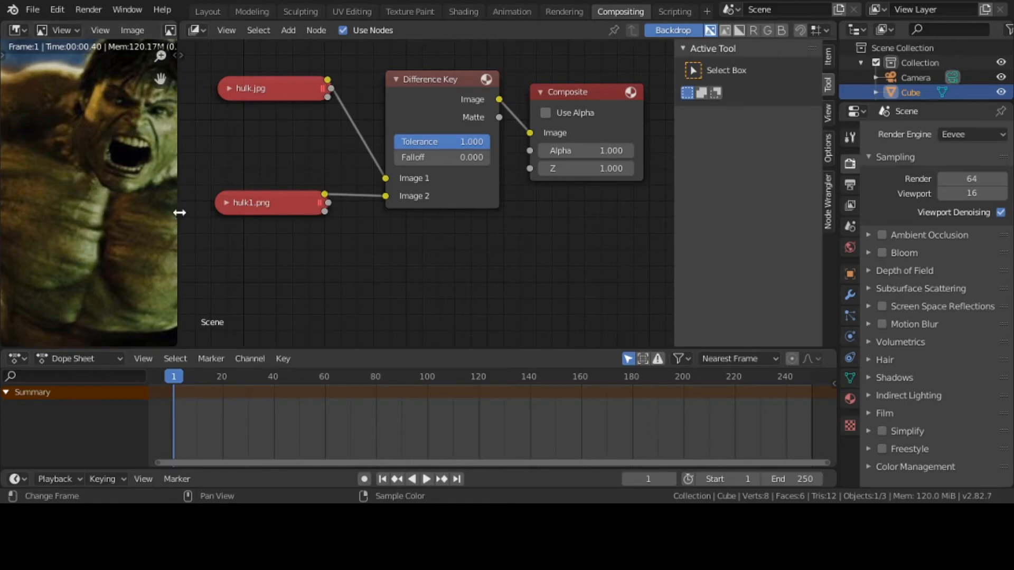
- Widen the render result viewer and fit the whole rendered picture in it
{"action": "left_click_drag", "start_coordinate": [178, 215], "coordinate": [386, 221]}
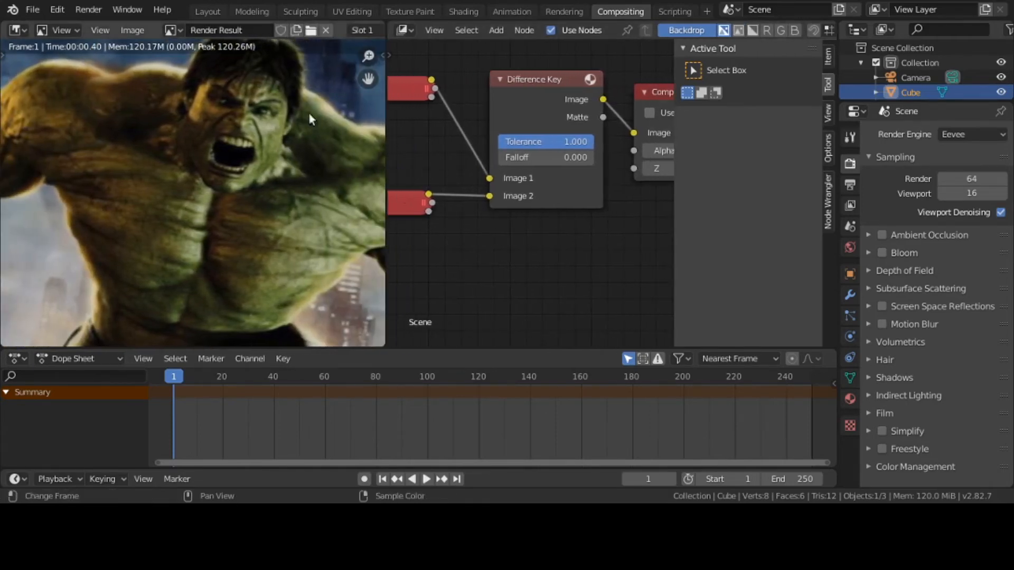
{"action": "scroll", "coordinate": [251, 126], "scroll_direction": "down", "scroll_amount": 1}
{"action": "scroll", "coordinate": [250, 126], "scroll_direction": "down", "scroll_amount": 2}
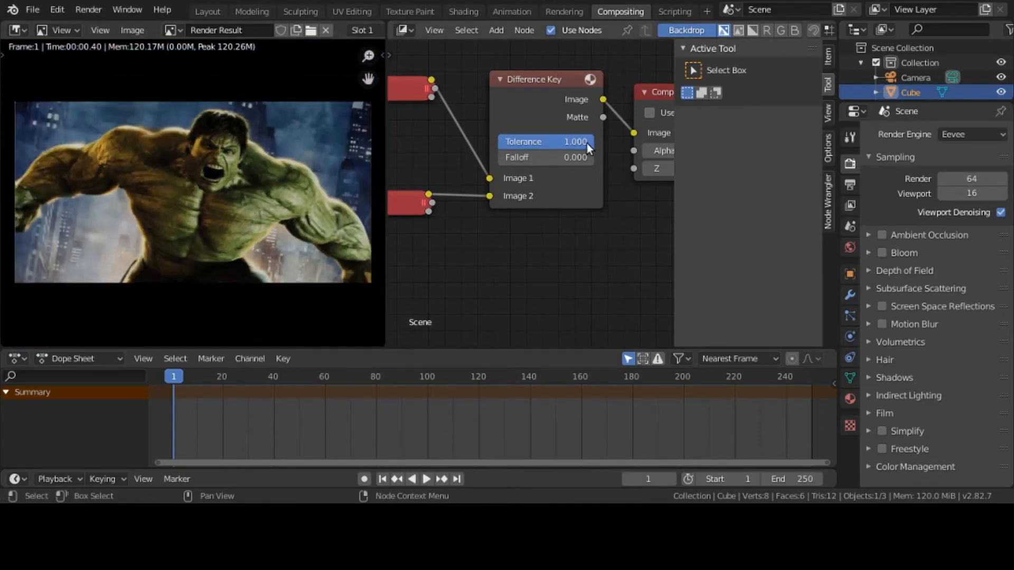
- Bring both image nodes back into view, hulk1.png below the Difference Key and hulk.jpg above it
{"action": "mouse_move", "coordinate": [587, 144]}
{"action": "left_mouse_down"}
{"action": "mouse_move", "coordinate": [522, 141]}
{"action": "mouse_move", "coordinate": [593, 151]}
{"action": "left_mouse_up"}
{"action": "left_click_drag", "start_coordinate": [404, 204], "coordinate": [425, 256]}
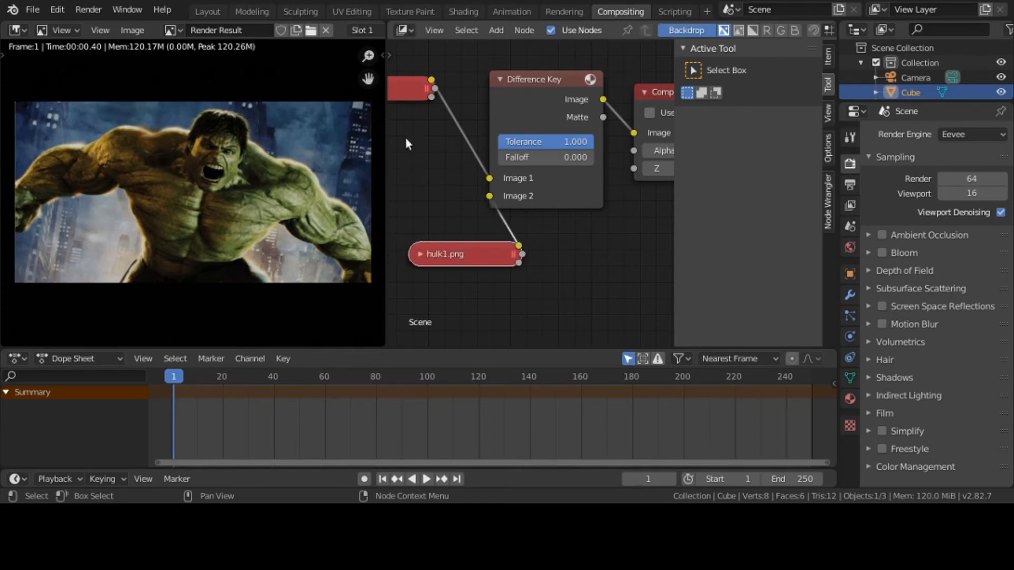
{"action": "left_click_drag", "start_coordinate": [402, 84], "coordinate": [470, 63]}
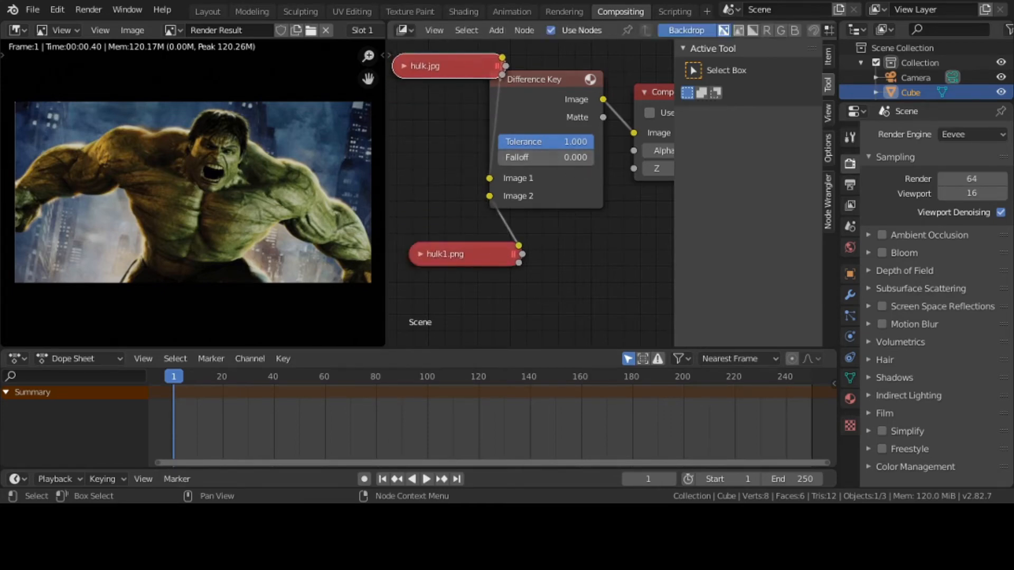
- Raise the Difference Key's Falloff to 1.000
{"action": "left_click", "coordinate": [580, 158]}
{"action": "left_click", "coordinate": [567, 160]}
{"action": "left_click", "coordinate": [457, 160]}
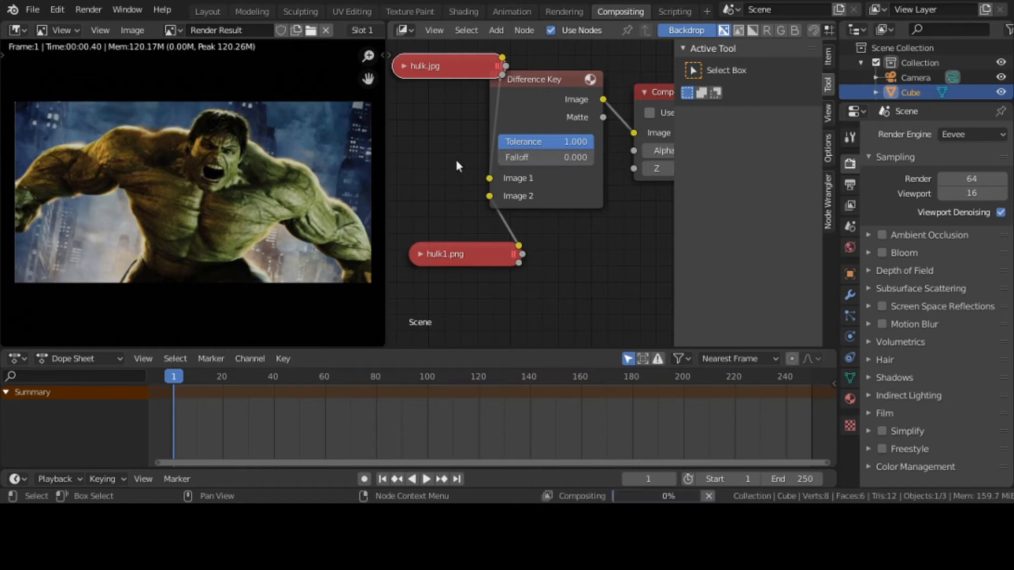
{"action": "left_click_drag", "start_coordinate": [517, 156], "coordinate": [586, 157]}
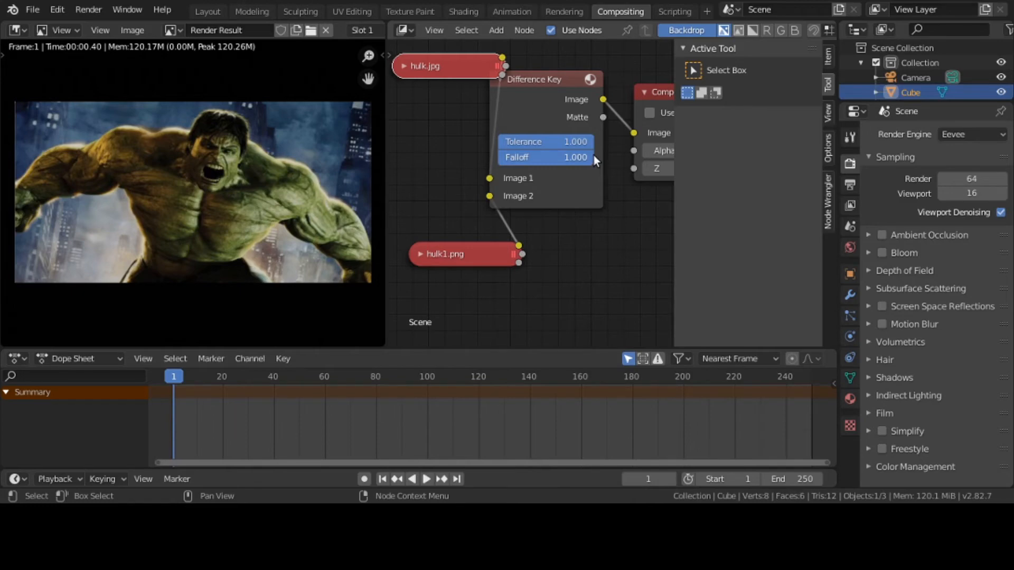
- Move the Difference Key lower between the image nodes and try Tolerance 0.992 with Falloff 0.575
{"action": "left_click_drag", "start_coordinate": [443, 255], "coordinate": [386, 227]}
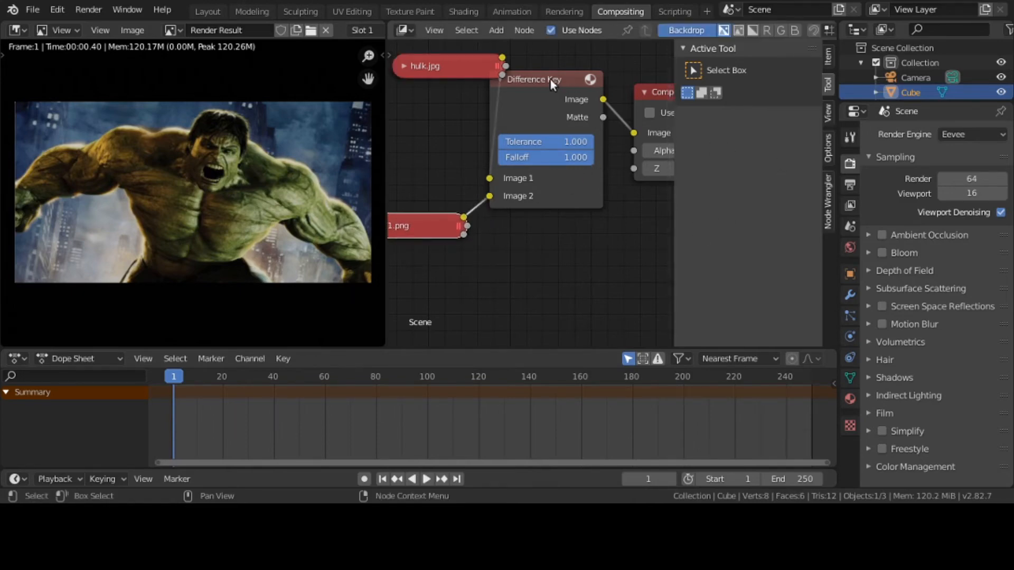
{"action": "left_click_drag", "start_coordinate": [550, 78], "coordinate": [565, 112]}
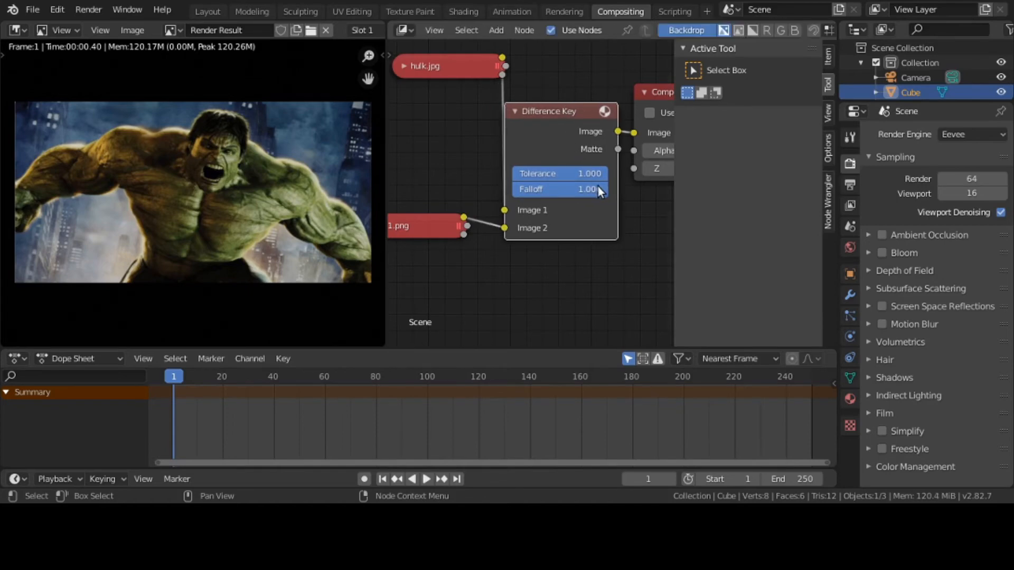
{"action": "left_click_drag", "start_coordinate": [601, 179], "coordinate": [567, 190]}
{"action": "left_click_drag", "start_coordinate": [439, 229], "coordinate": [471, 264]}
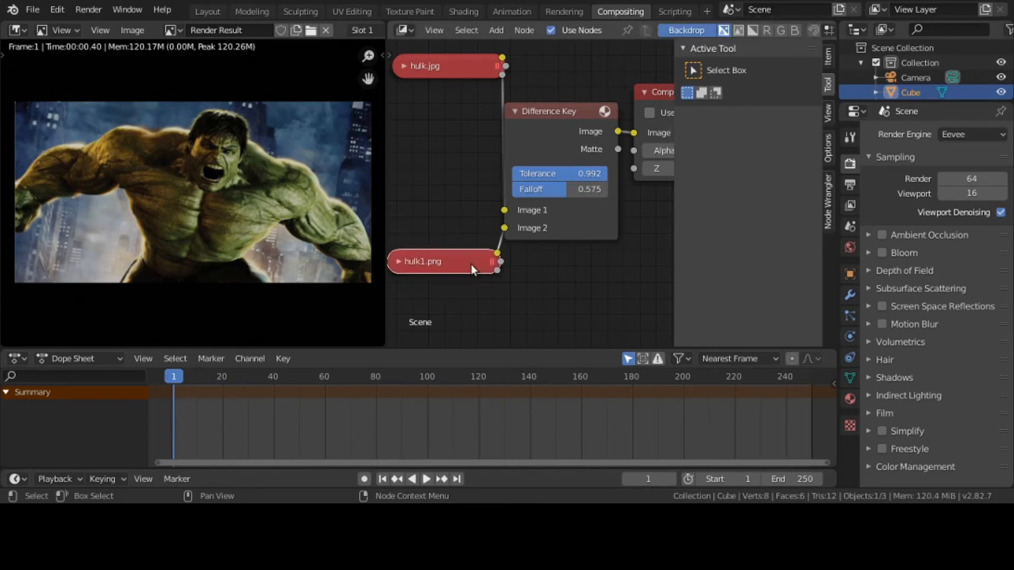
- Expand the hulk.jpg and hulk1.png nodes in turn to check their image previews, and collapse each again
{"action": "left_click", "coordinate": [454, 71]}
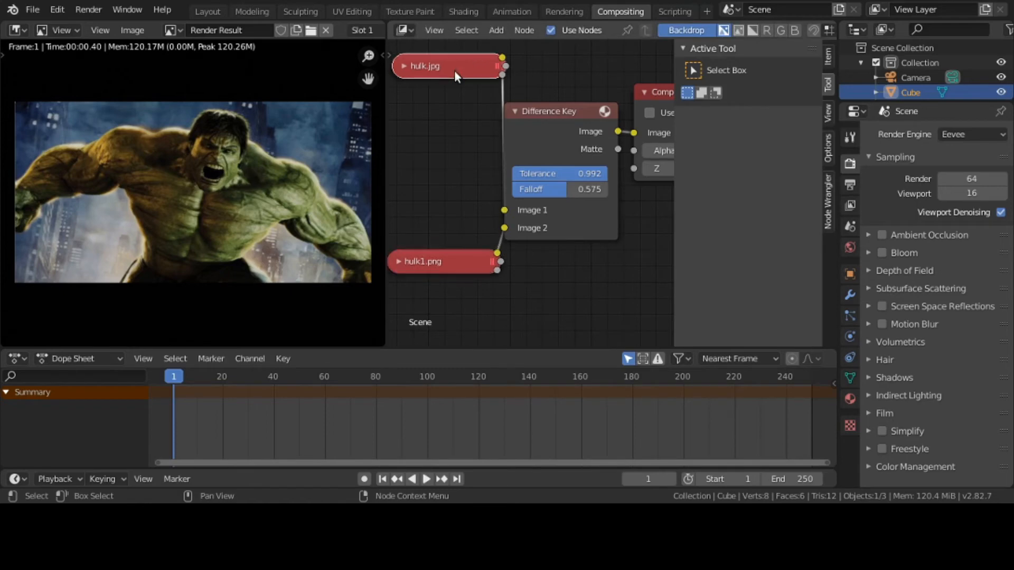
{"action": "left_click", "coordinate": [407, 64]}
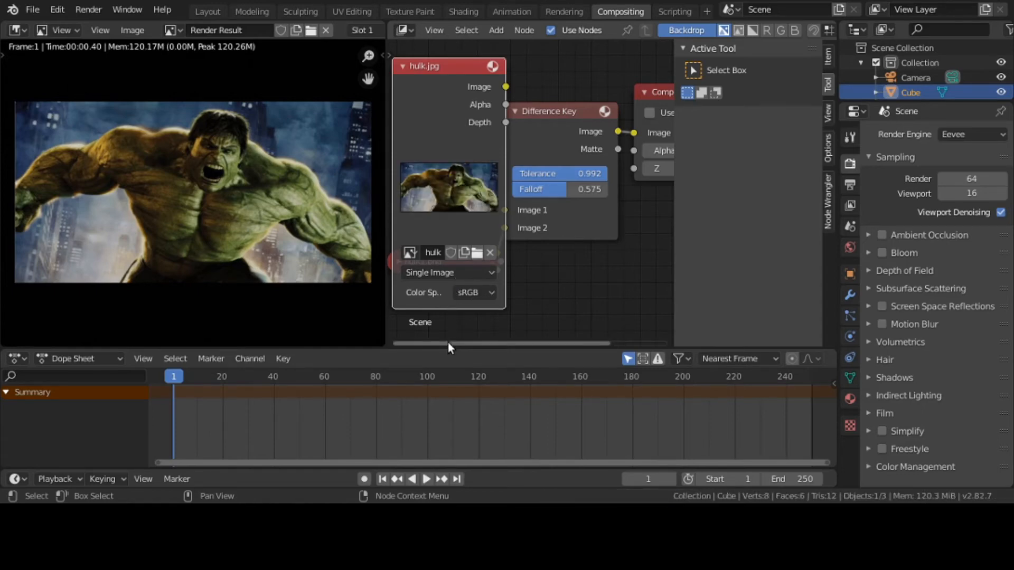
{"action": "left_click", "coordinate": [405, 66]}
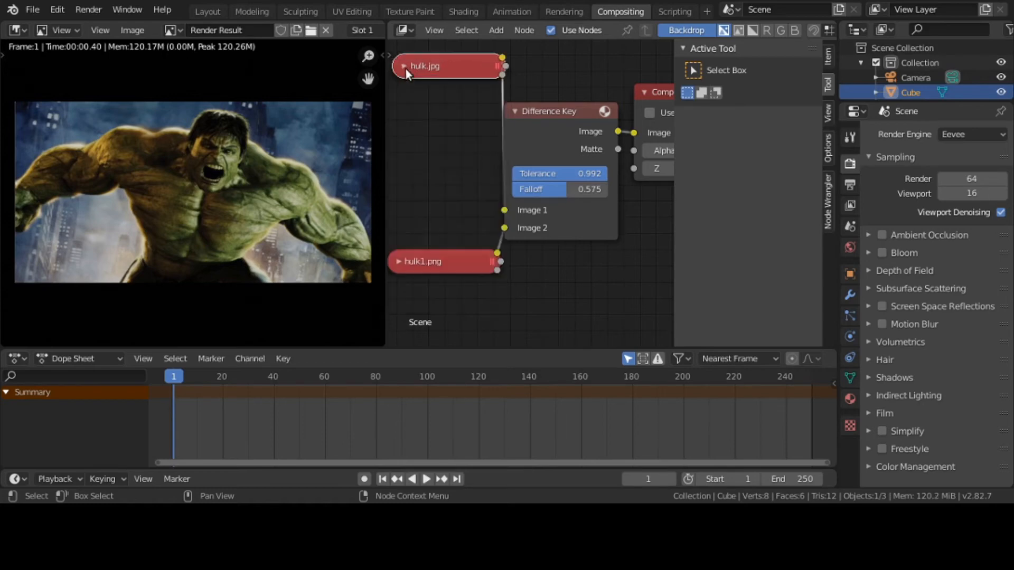
{"action": "left_click", "coordinate": [405, 265]}
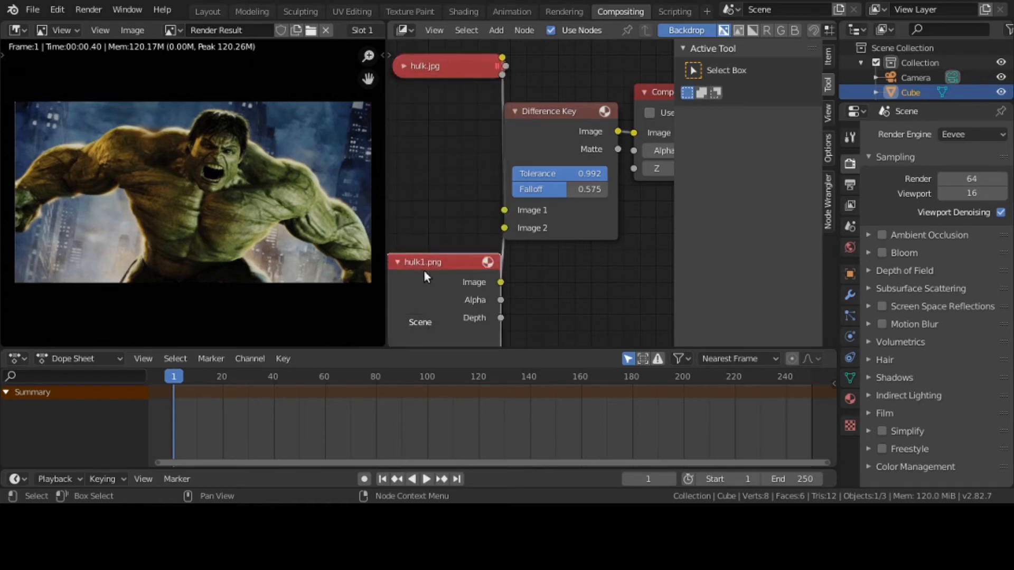
{"action": "left_click_drag", "start_coordinate": [434, 260], "coordinate": [440, 100]}
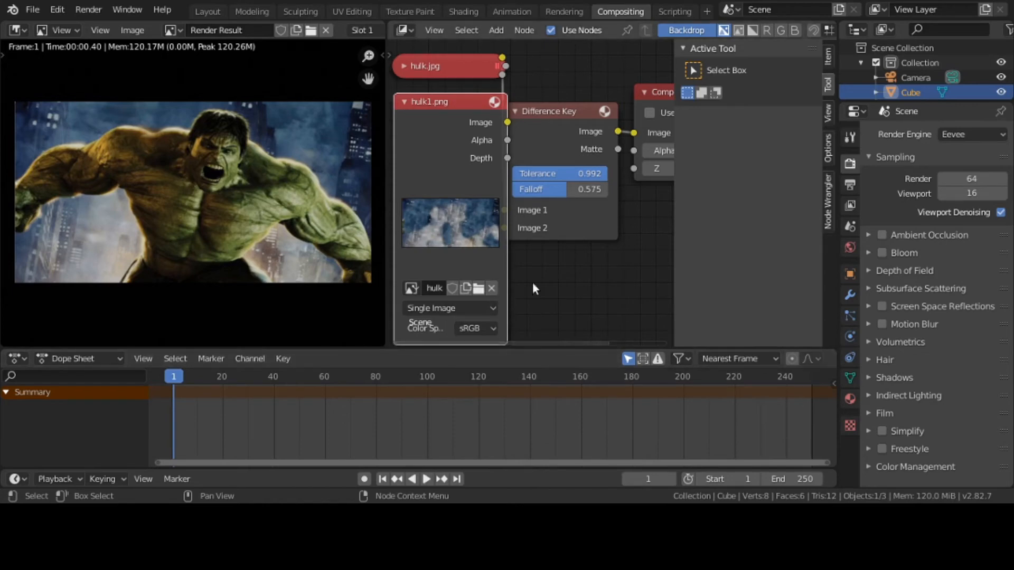
{"action": "left_click", "coordinate": [563, 271]}
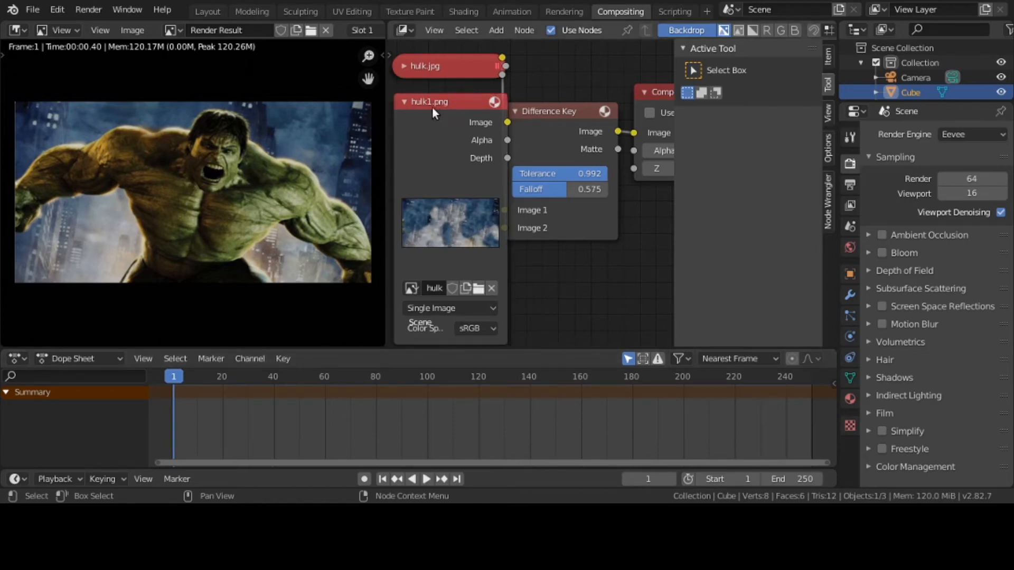
{"action": "left_click", "coordinate": [404, 100]}
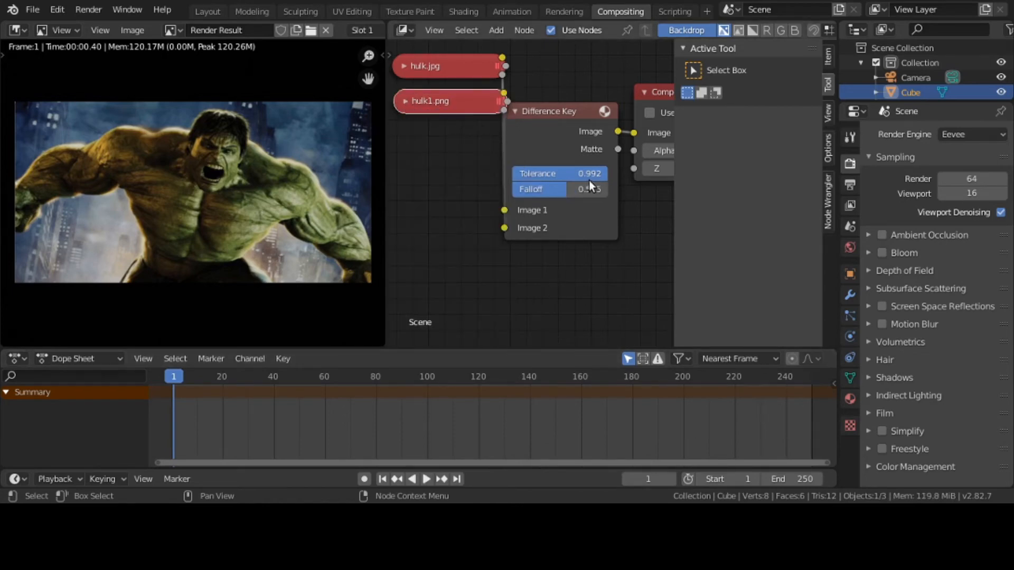
- Set the Difference Key's Tolerance to 0.008 and Falloff to 0.792, and move hulk1.png back below the key node
{"action": "left_click_drag", "start_coordinate": [588, 177], "coordinate": [562, 190]}
{"action": "left_click_drag", "start_coordinate": [465, 100], "coordinate": [445, 287]}
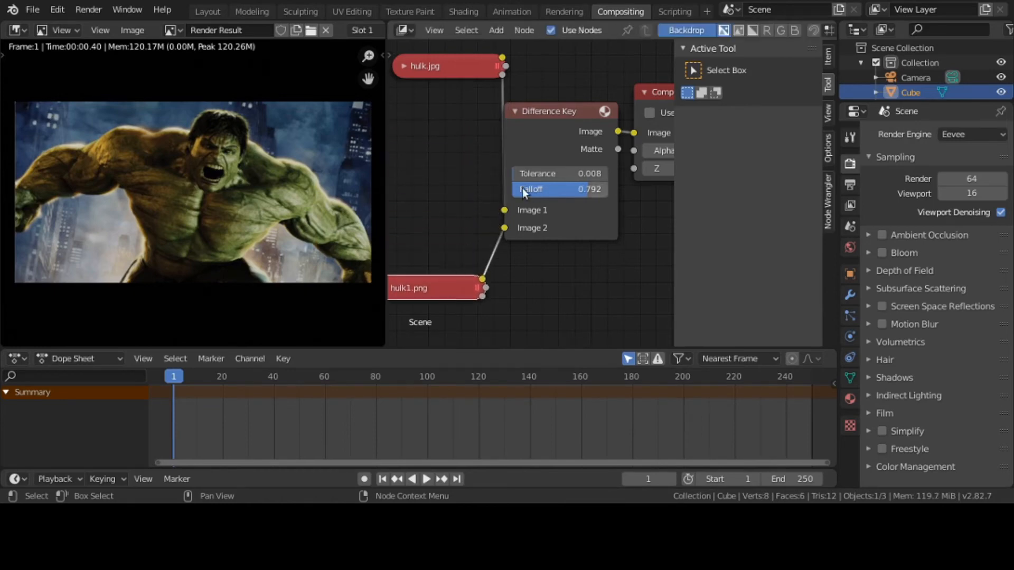
- Try a Difference Key Tolerance of 0.400 and move hulk.jpg down beside the key node's image inputs
{"action": "left_click_drag", "start_coordinate": [517, 174], "coordinate": [551, 174]}
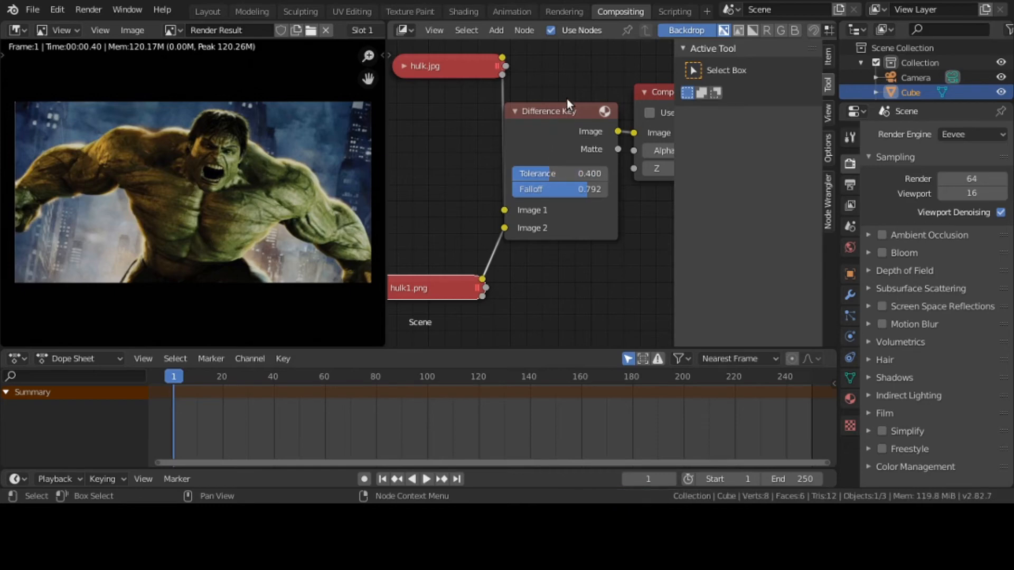
{"action": "left_click_drag", "start_coordinate": [567, 105], "coordinate": [564, 114]}
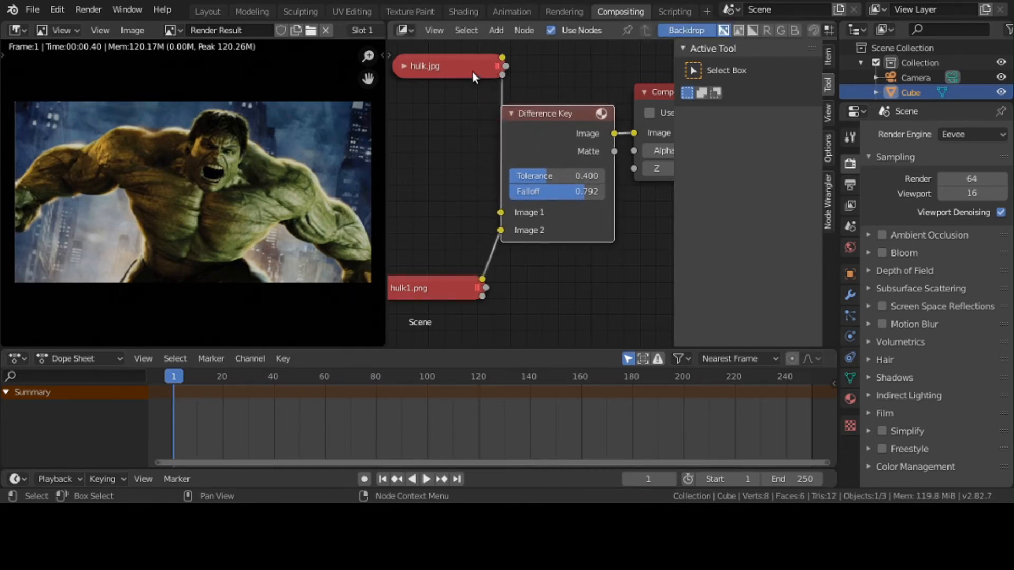
{"action": "left_click_drag", "start_coordinate": [472, 71], "coordinate": [425, 207]}
- Disconnect the Difference Key's image inputs, then relink hulk.jpg to Image 1 and hulk1.png to Image 2
{"action": "left_click_drag", "start_coordinate": [499, 212], "coordinate": [504, 274]}
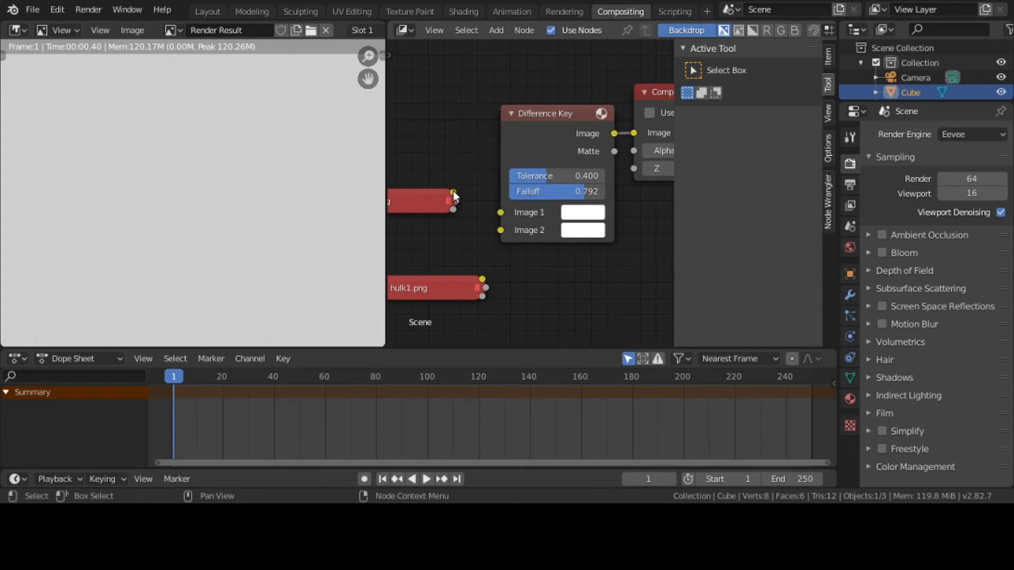
{"action": "left_click_drag", "start_coordinate": [453, 192], "coordinate": [498, 220]}
{"action": "left_click_drag", "start_coordinate": [454, 192], "coordinate": [501, 213]}
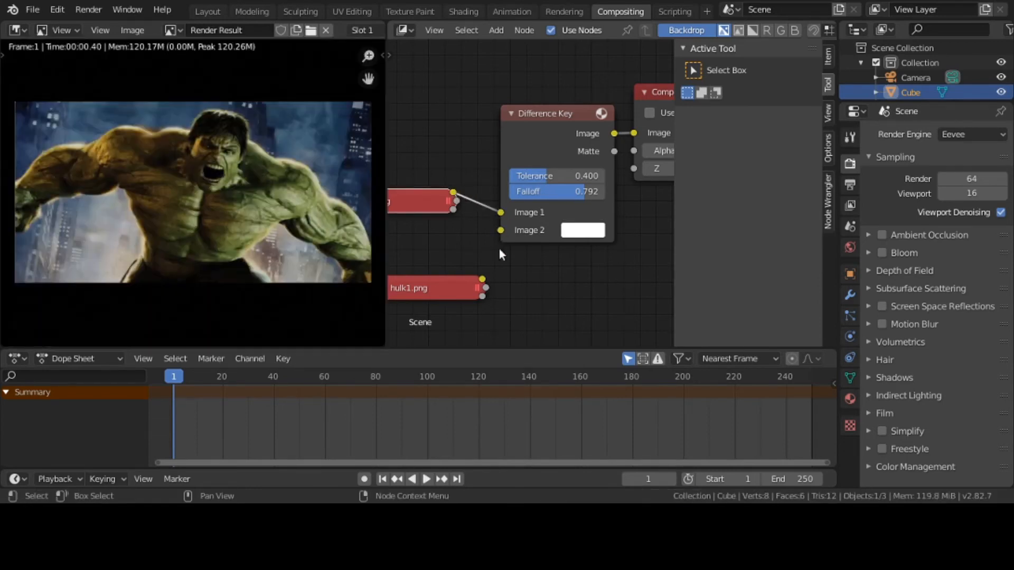
{"action": "left_click_drag", "start_coordinate": [481, 279], "coordinate": [480, 275]}
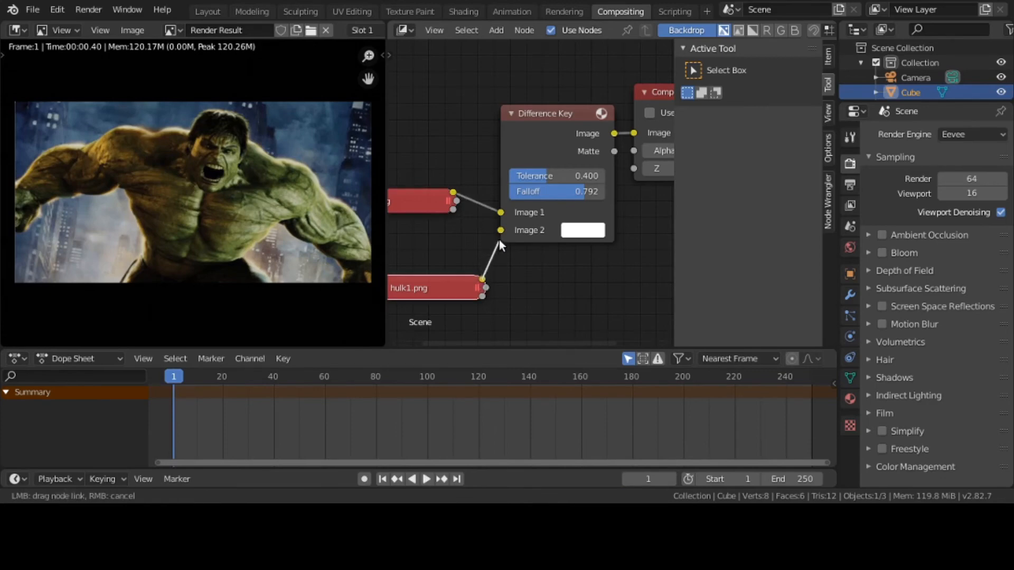
{"action": "left_click_drag", "start_coordinate": [500, 240], "coordinate": [501, 232]}
- Raise the Difference Key's Tolerance to 1.000 and move it and the Composite node up and to the left, side by side
{"action": "left_click_drag", "start_coordinate": [566, 176], "coordinate": [624, 176]}
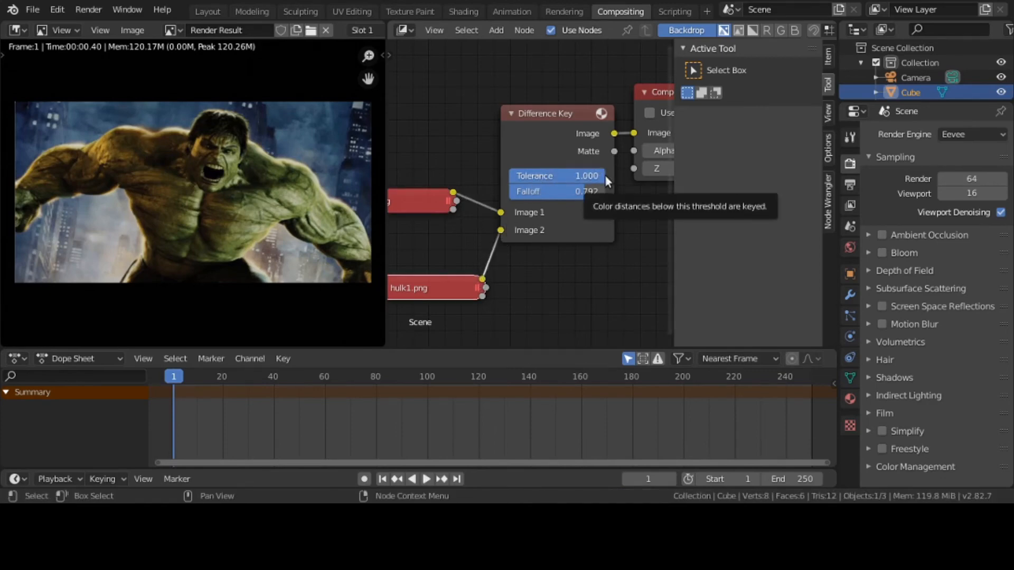
{"action": "left_click", "coordinate": [538, 121]}
{"action": "left_click_drag", "start_coordinate": [538, 121], "coordinate": [487, 81]}
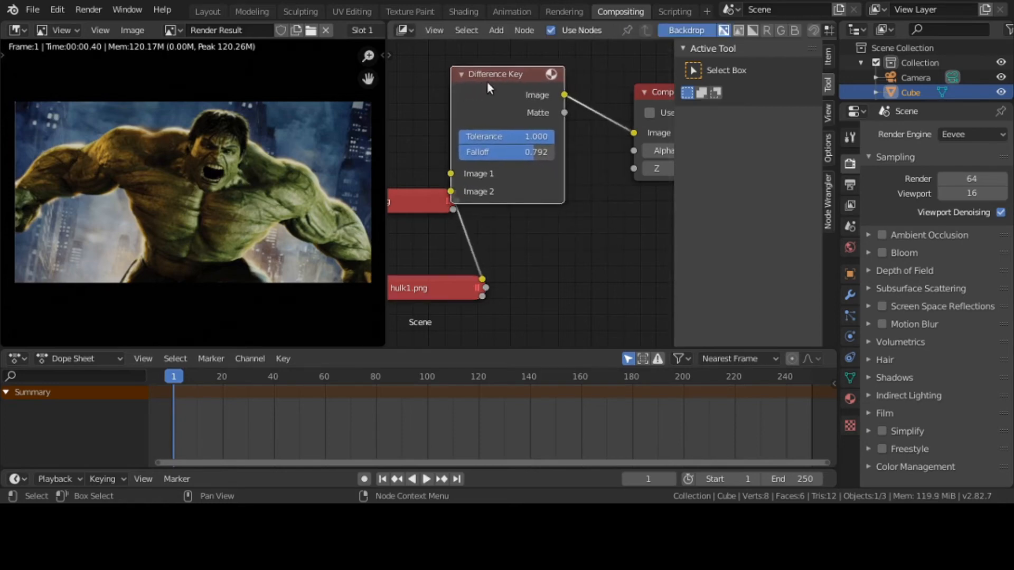
{"action": "left_click_drag", "start_coordinate": [655, 107], "coordinate": [582, 74]}
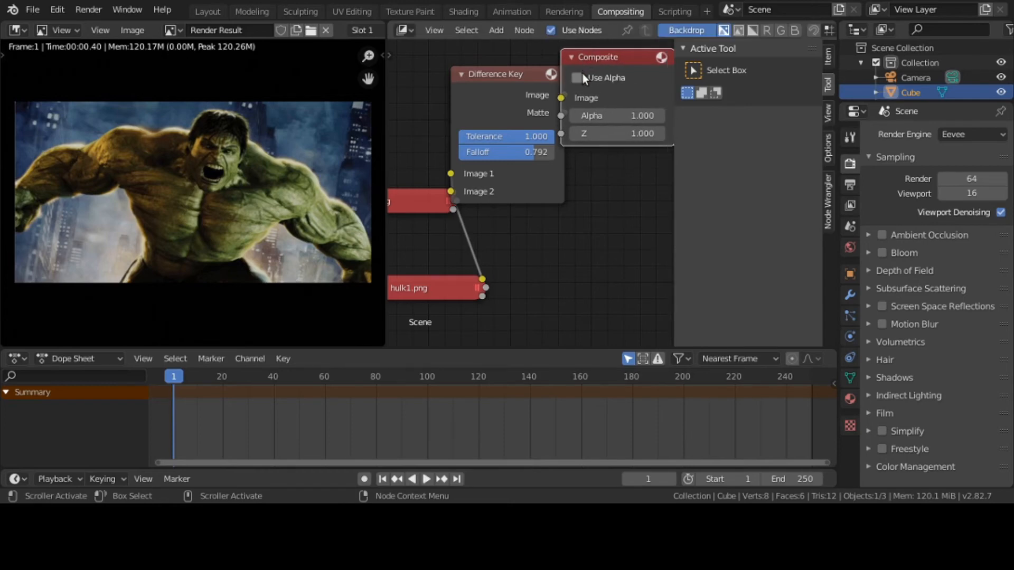
- Try Use Alpha on the Composite node, turn it off again, and raise the Difference Key's Falloff to 1.000
{"action": "left_click", "coordinate": [578, 77]}
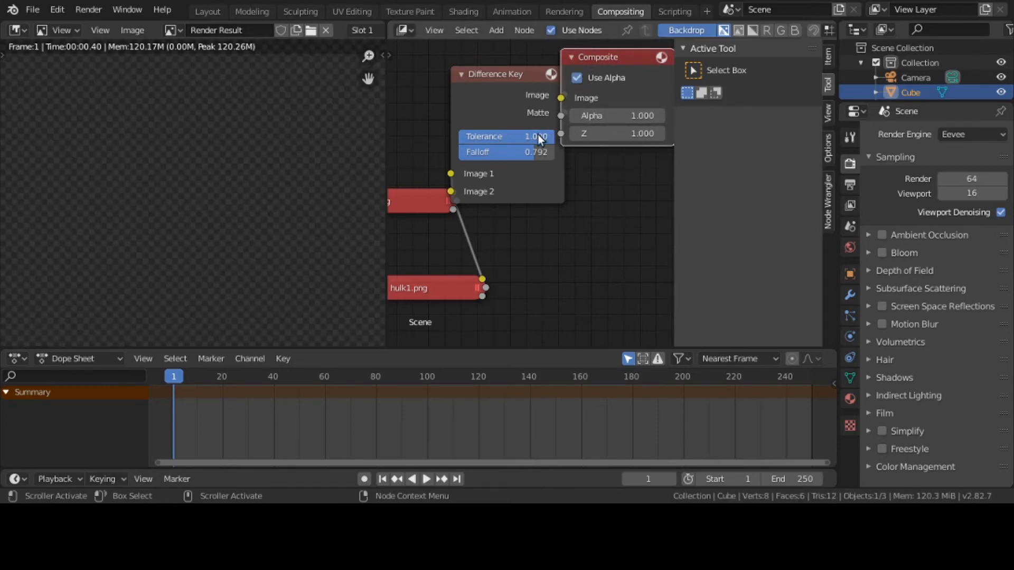
{"action": "mouse_move", "coordinate": [538, 134]}
{"action": "left_mouse_down"}
{"action": "mouse_move", "coordinate": [460, 135]}
{"action": "mouse_move", "coordinate": [554, 136]}
{"action": "left_mouse_up"}
{"action": "left_click_drag", "start_coordinate": [629, 56], "coordinate": [644, 62]}
{"action": "left_click", "coordinate": [611, 81]}
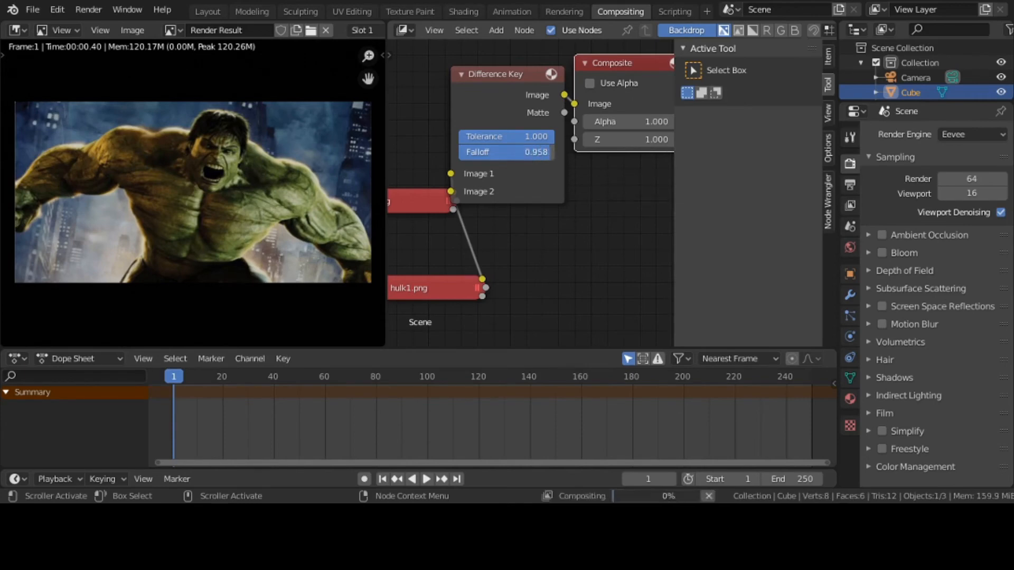
{"action": "left_click_drag", "start_coordinate": [527, 152], "coordinate": [554, 152]}
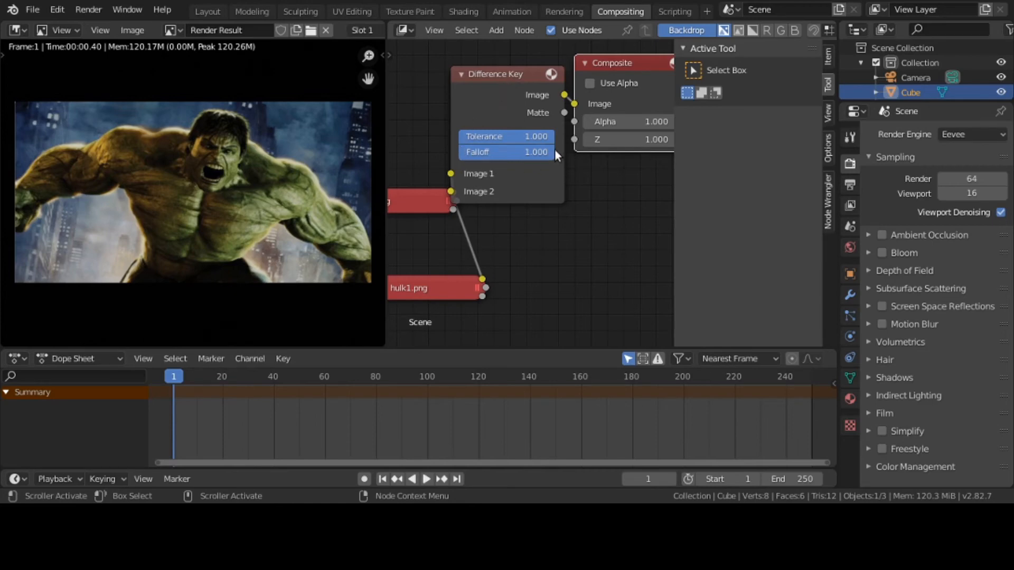
{"action": "mouse_move", "coordinate": [547, 136]}
{"action": "left_mouse_down"}
{"action": "mouse_move", "coordinate": [454, 137]}
{"action": "mouse_move", "coordinate": [550, 136]}
{"action": "mouse_move", "coordinate": [526, 152]}
{"action": "mouse_move", "coordinate": [490, 151]}
{"action": "mouse_move", "coordinate": [552, 152]}
{"action": "left_mouse_up"}
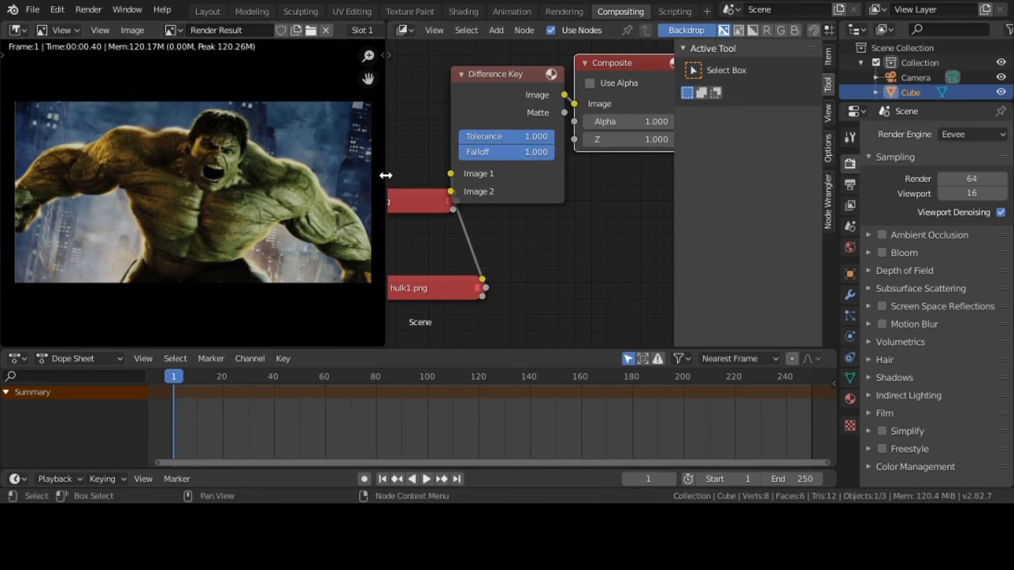
- Widen the node editor and arrange the hulk.jpg and hulk1.png nodes to the left of the Difference Key
{"action": "left_click_drag", "start_coordinate": [385, 173], "coordinate": [331, 104]}
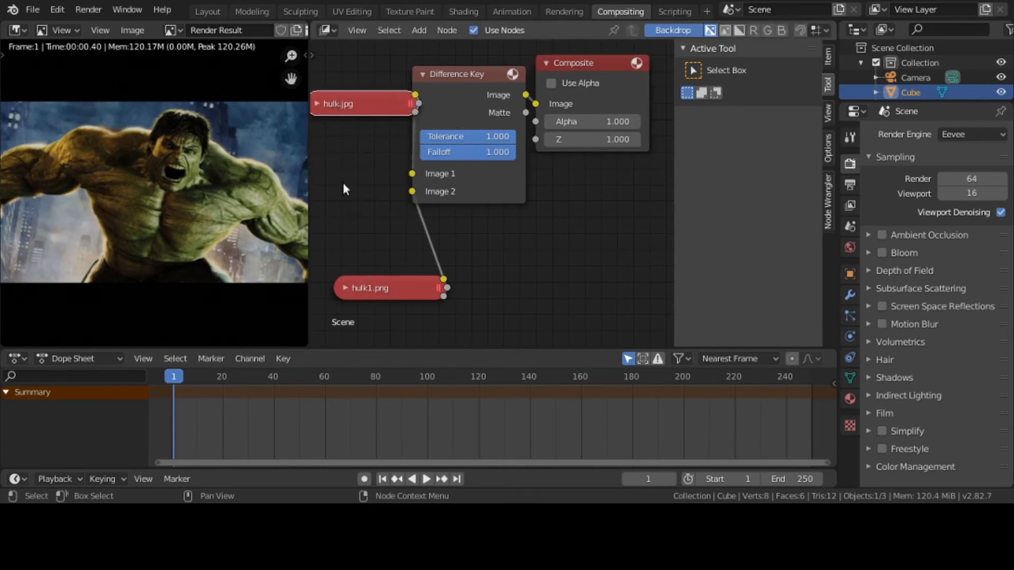
{"action": "left_click_drag", "start_coordinate": [373, 288], "coordinate": [328, 217]}
{"action": "left_click_drag", "start_coordinate": [373, 110], "coordinate": [343, 108]}
- Enable Use Alpha on the Composite node and set the Difference Key's Falloff to 0.000 and Tolerance to 0.042
{"action": "left_click", "coordinate": [585, 83]}
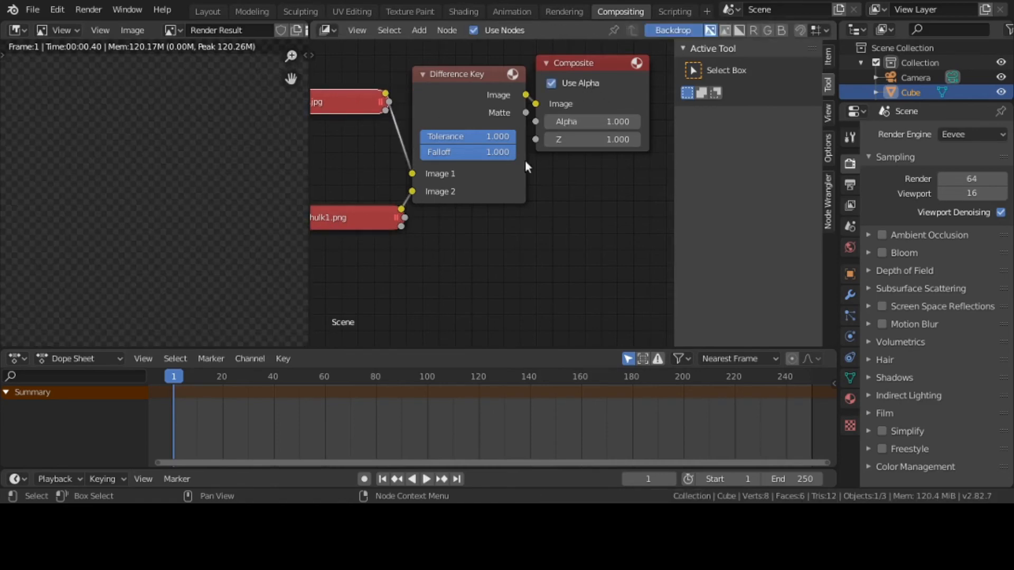
{"action": "left_click_drag", "start_coordinate": [504, 155], "coordinate": [416, 153]}
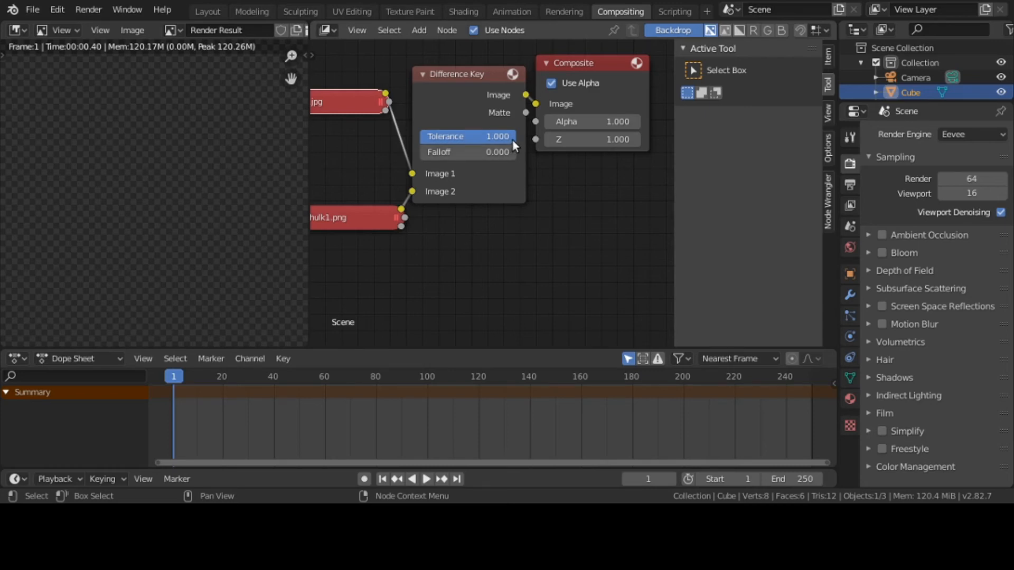
{"action": "left_click_drag", "start_coordinate": [512, 136], "coordinate": [427, 136]}
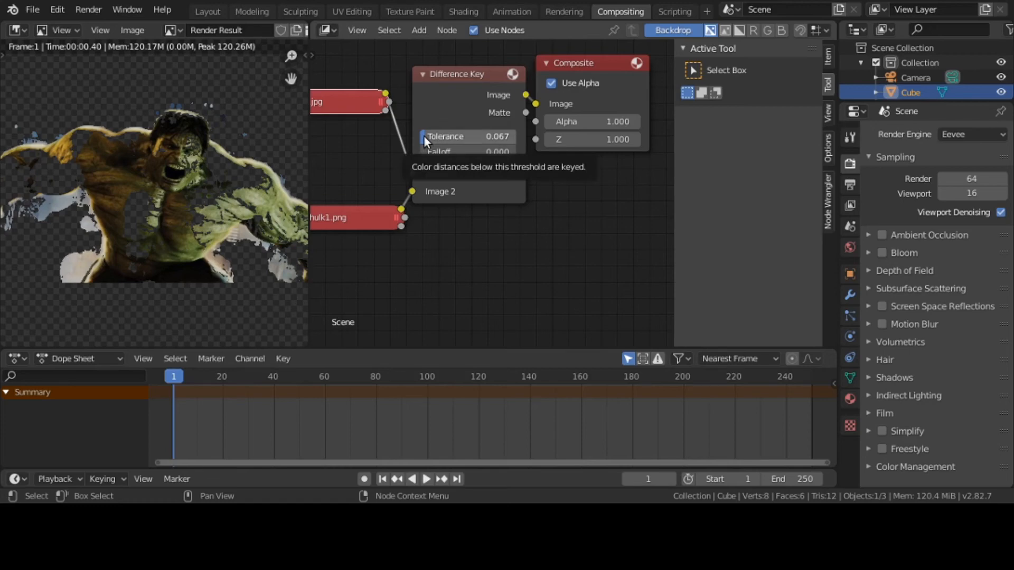
{"action": "mouse_move", "coordinate": [428, 136]}
{"action": "left_mouse_down"}
{"action": "mouse_move", "coordinate": [451, 136]}
{"action": "mouse_move", "coordinate": [423, 137]}
{"action": "left_mouse_up"}
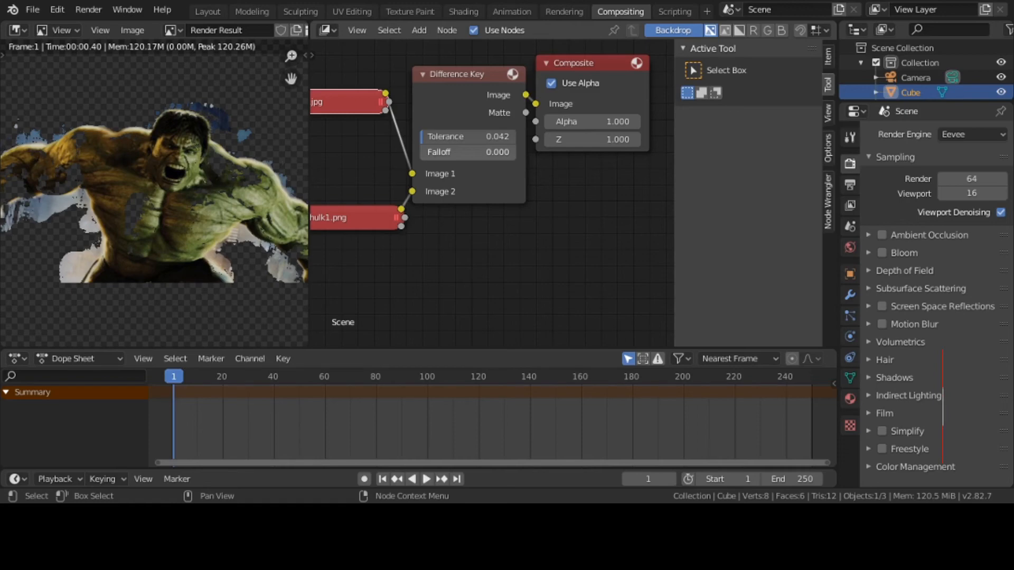
- Try a Falloff of 0.783 and a Tolerance of 1.000, then settle the Difference Key on Tolerance 0.000 and Falloff 0.375
{"action": "left_click_drag", "start_coordinate": [437, 152], "coordinate": [495, 152]}
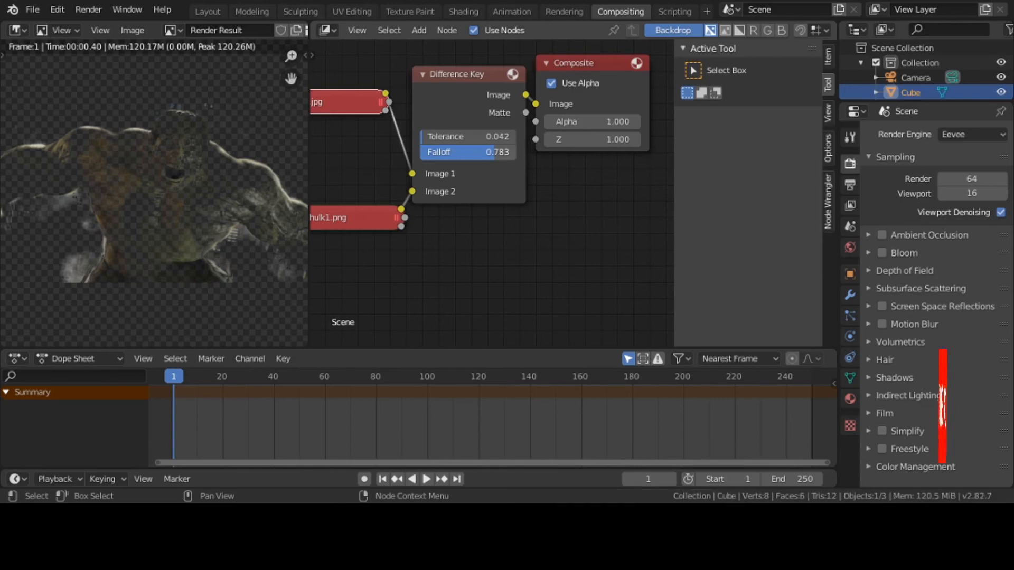
{"action": "left_click_drag", "start_coordinate": [495, 152], "coordinate": [515, 141]}
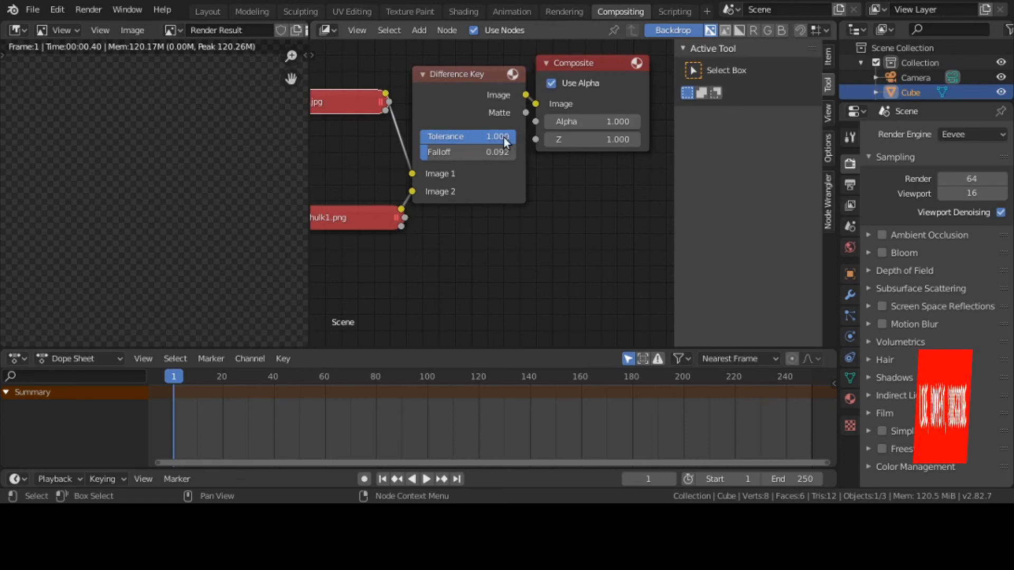
{"action": "left_click_drag", "start_coordinate": [497, 136], "coordinate": [456, 154]}
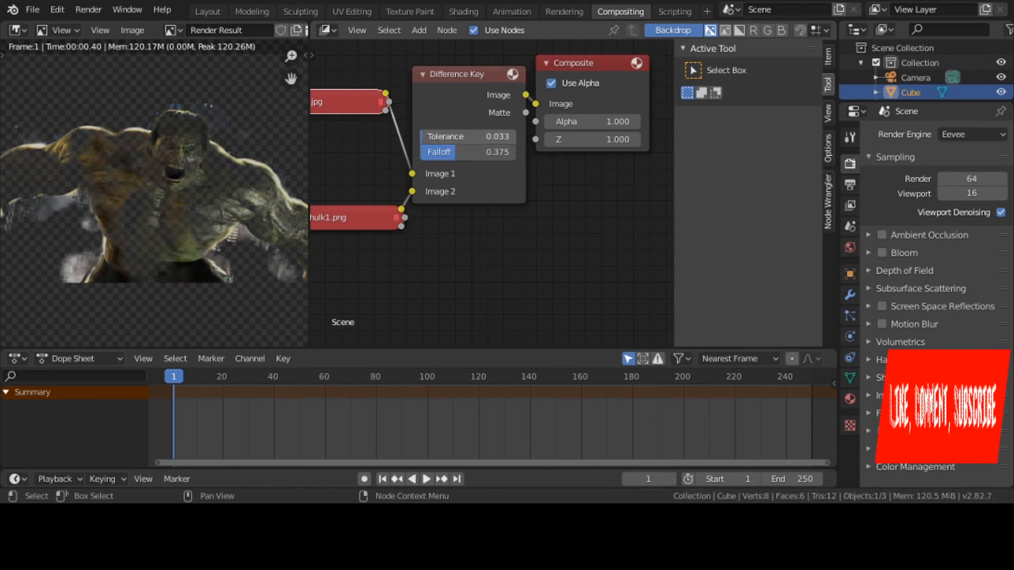
{"action": "left_click_drag", "start_coordinate": [423, 136], "coordinate": [419, 136]}
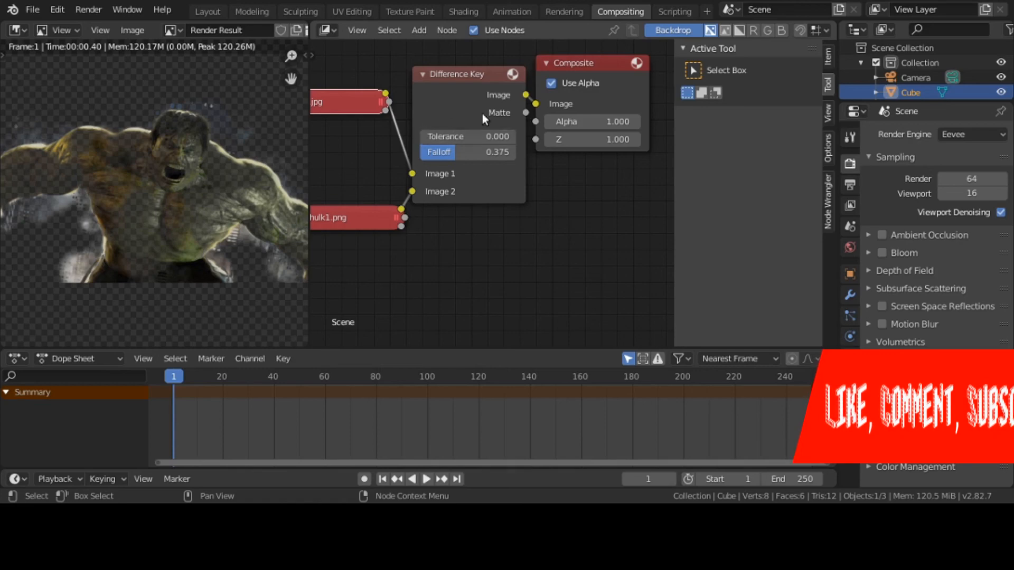
- Move the Composite node farther right, leaving a wider gap after the Difference Key
{"action": "scroll", "coordinate": [487, 113], "scroll_direction": "down", "scroll_amount": 3}
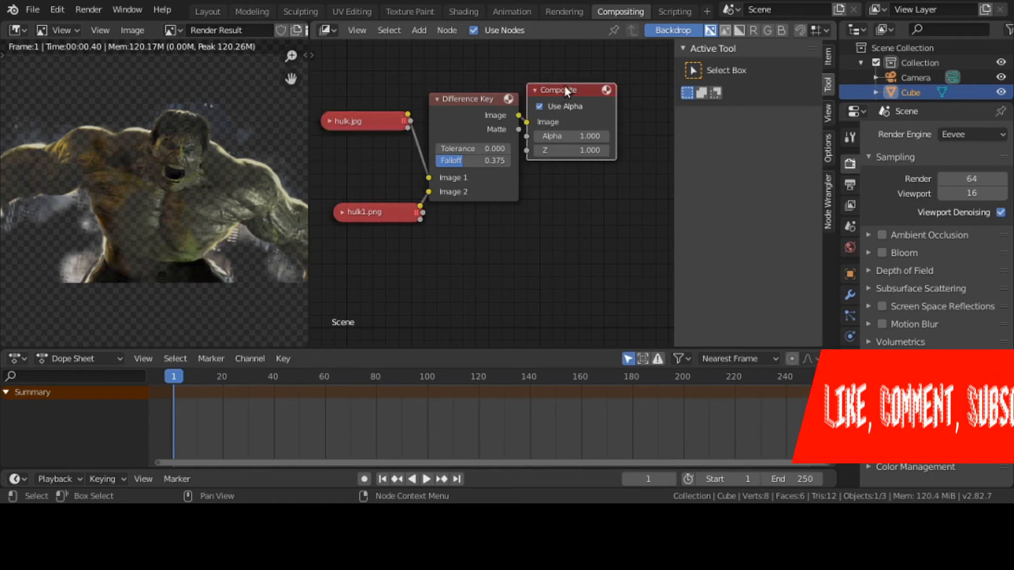
{"action": "left_click_drag", "start_coordinate": [564, 84], "coordinate": [632, 83]}
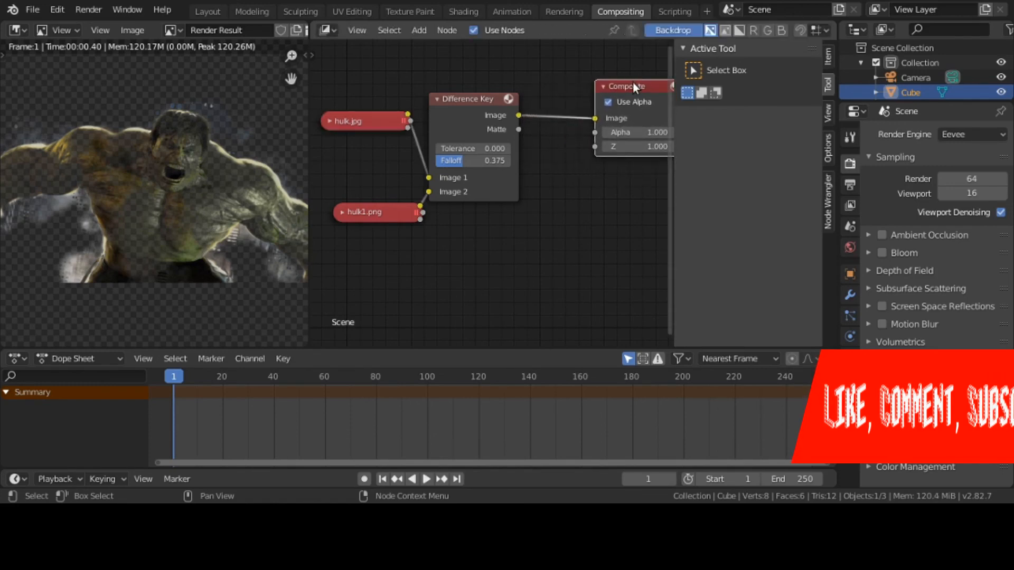